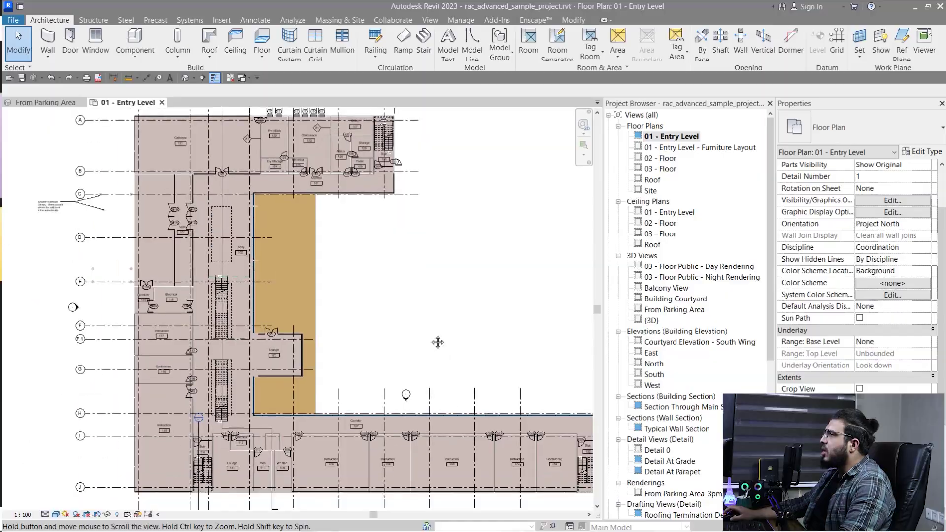
# Open the 01 - Entry Level view range (Top 2300, Cut 1300, Bottom 0) with its sample diagram shown
pyautogui.moveTo(437, 342); pyautogui.dragTo(404, 362, button='middle')
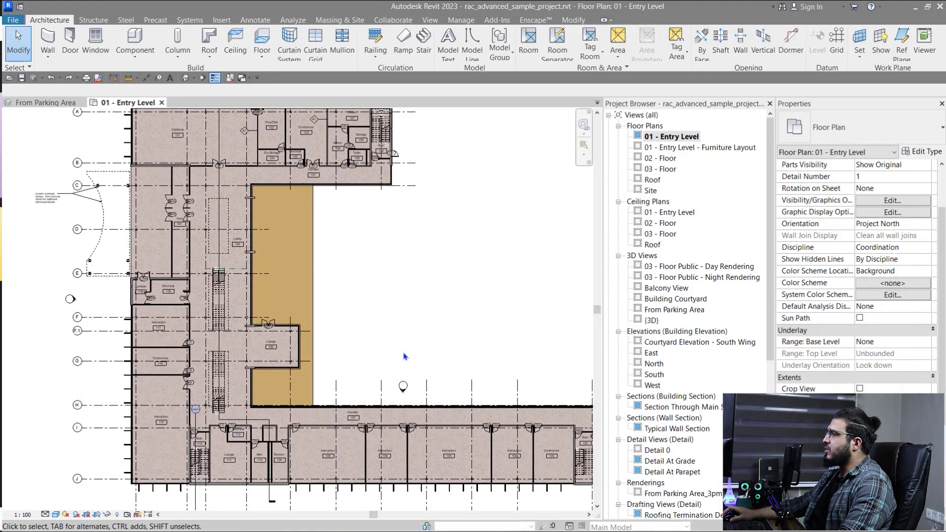
pyautogui.scroll(3, 370, 394)
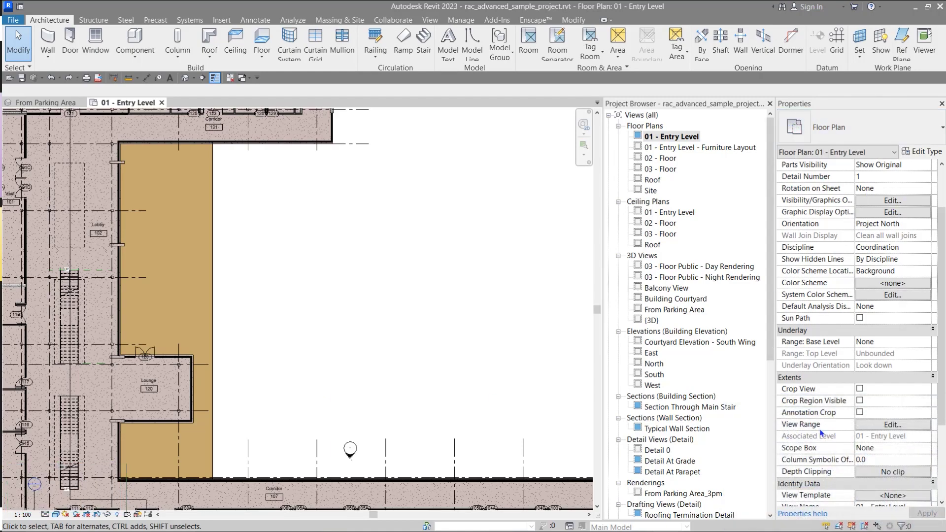
pyautogui.click(875, 425)
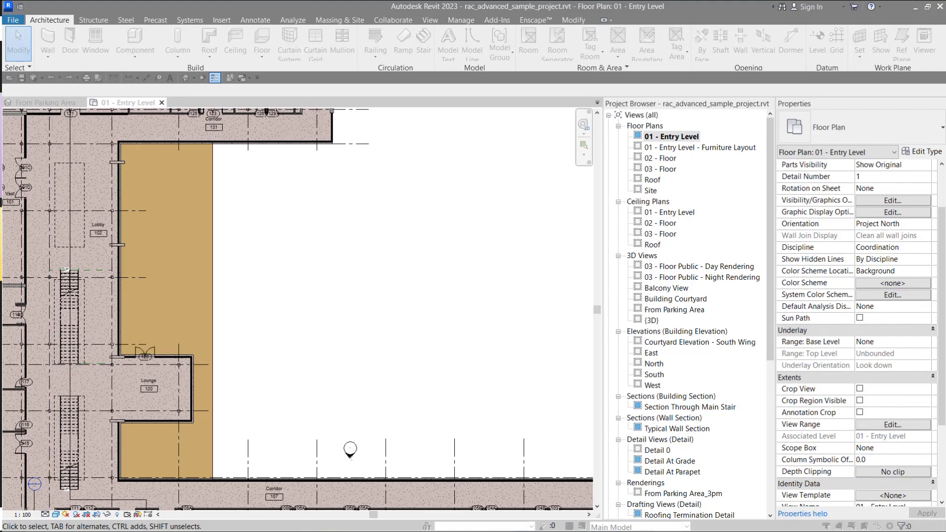
pyautogui.click(331, 329)
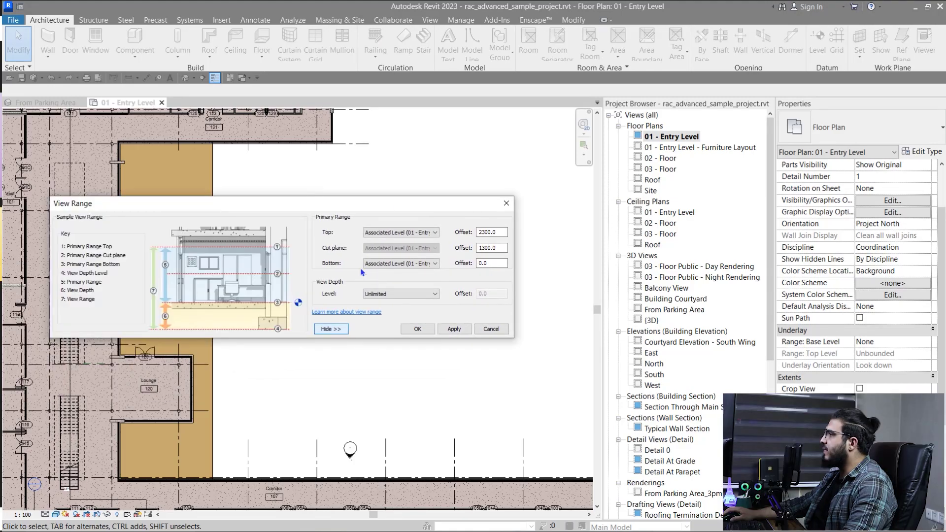
pyautogui.moveTo(383, 200); pyautogui.dragTo(409, 241)
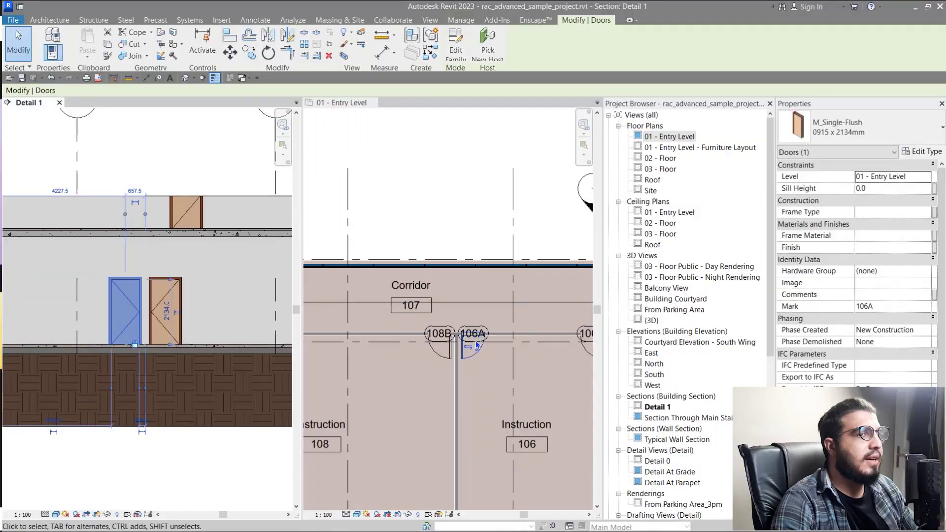
# Activate the 01 - Entry Level plan at the corridor and open View Range with VR
pyautogui.scroll(2, 526, 360)
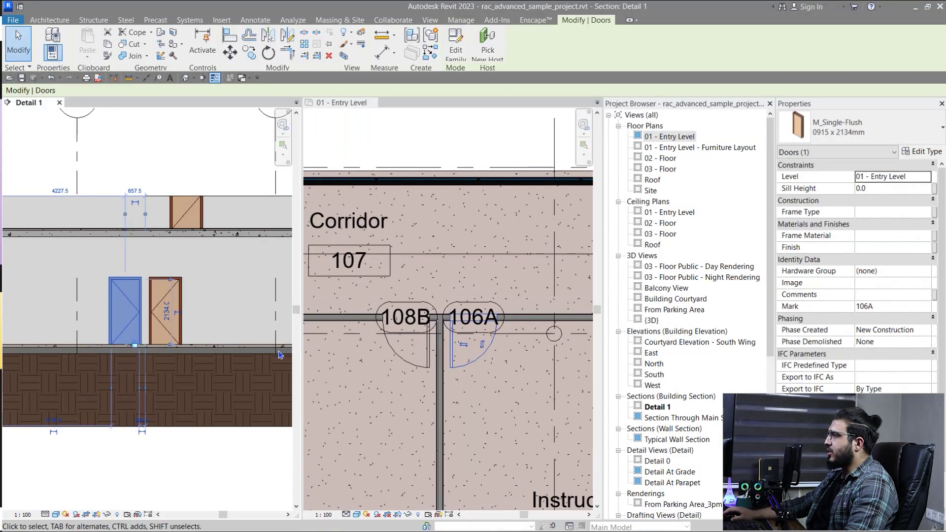
pyautogui.scroll(-2, 350, 377)
pyautogui.click(430, 202)
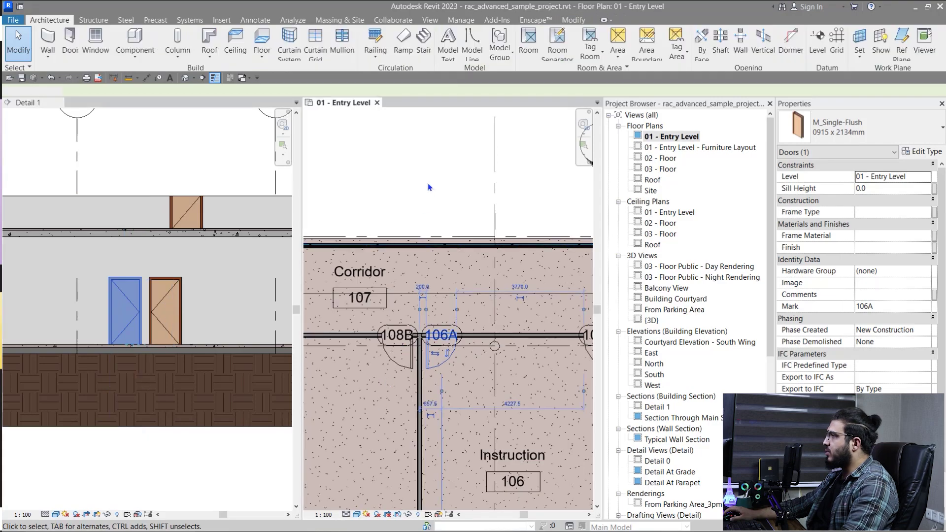
pyautogui.moveTo(431, 202); pyautogui.dragTo(431, 256, button='middle')
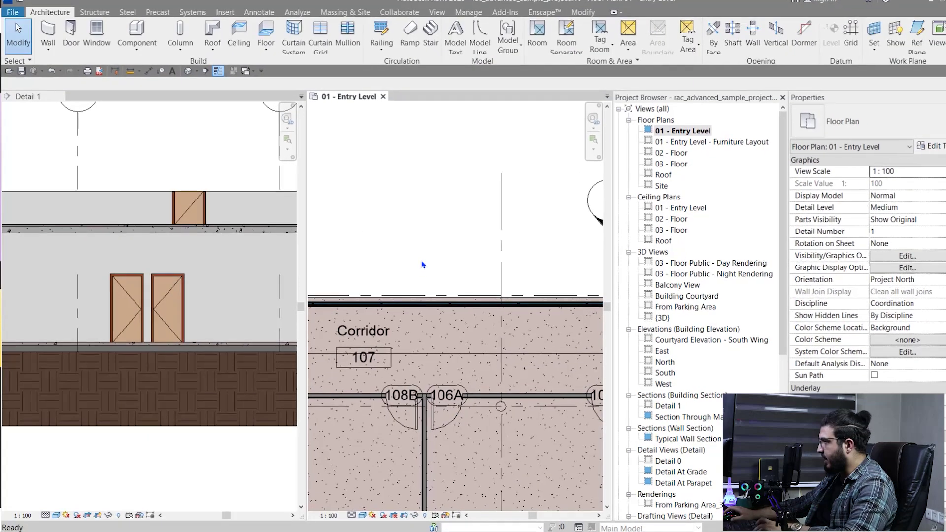
pyautogui.press('v')
pyautogui.press('r')
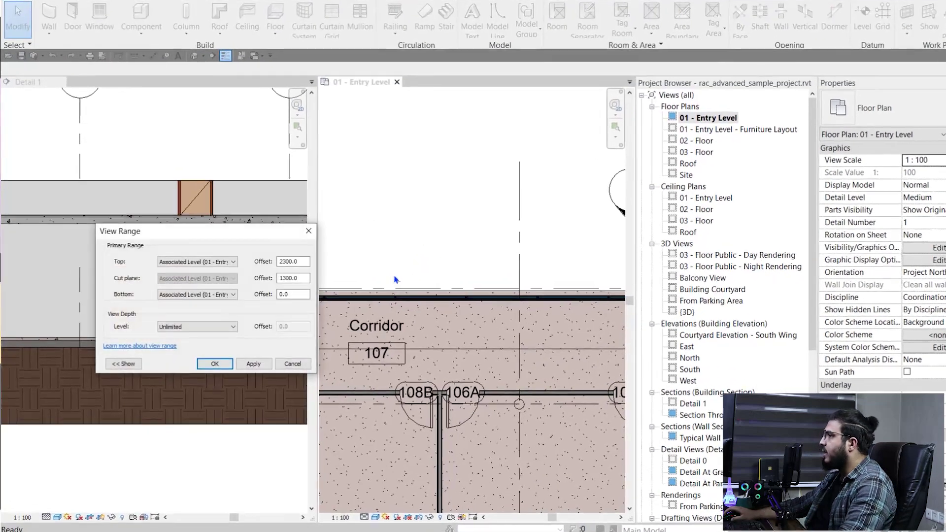
pyautogui.moveTo(222, 226); pyautogui.dragTo(468, 253)
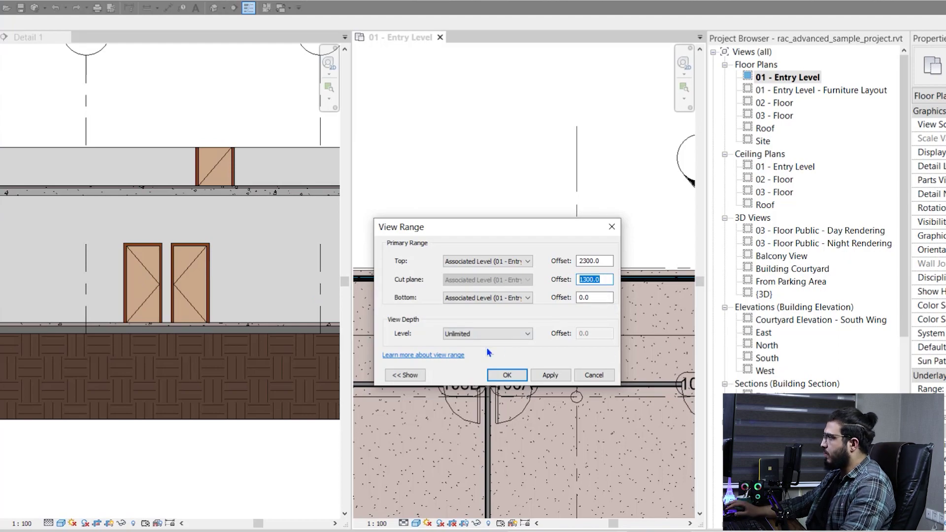
# Set the Entry Level cut plane offset to 2500 and top offset to 3000, then close View Range
pyautogui.write('2500')
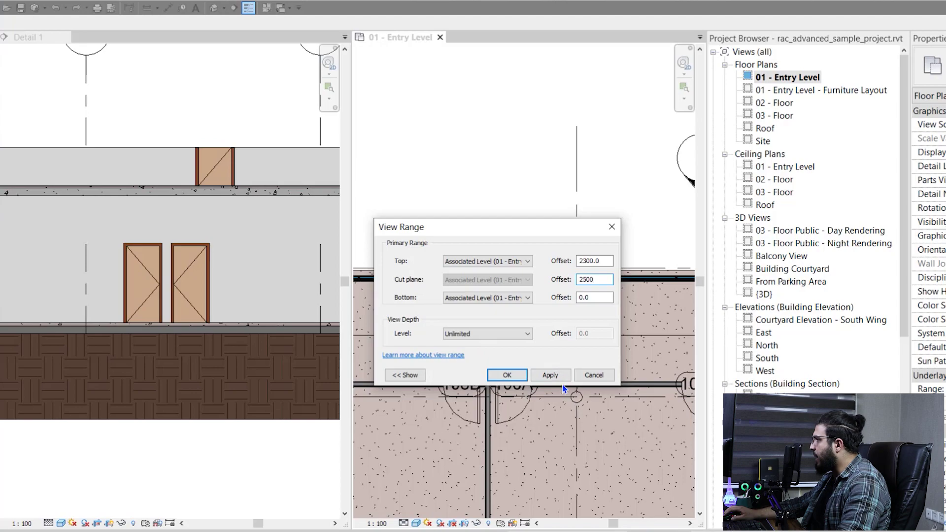
pyautogui.click(550, 376)
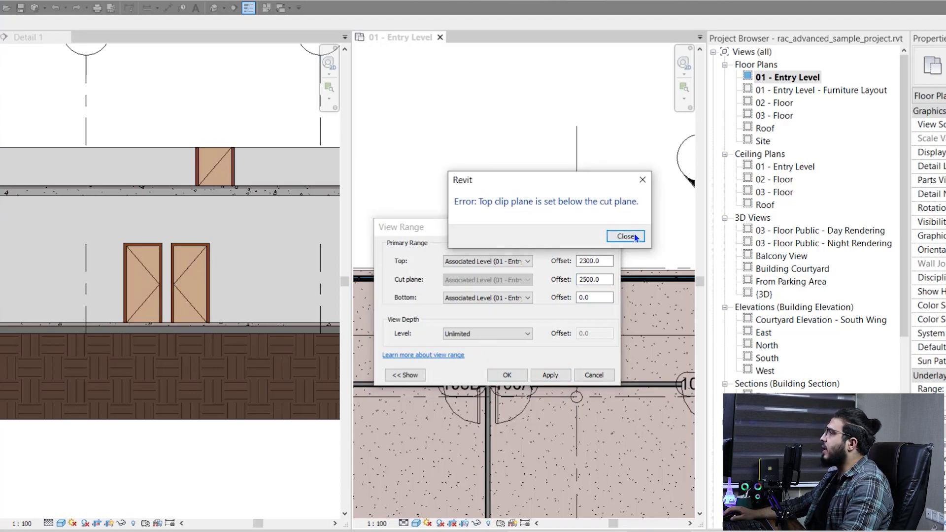
pyautogui.click(634, 238)
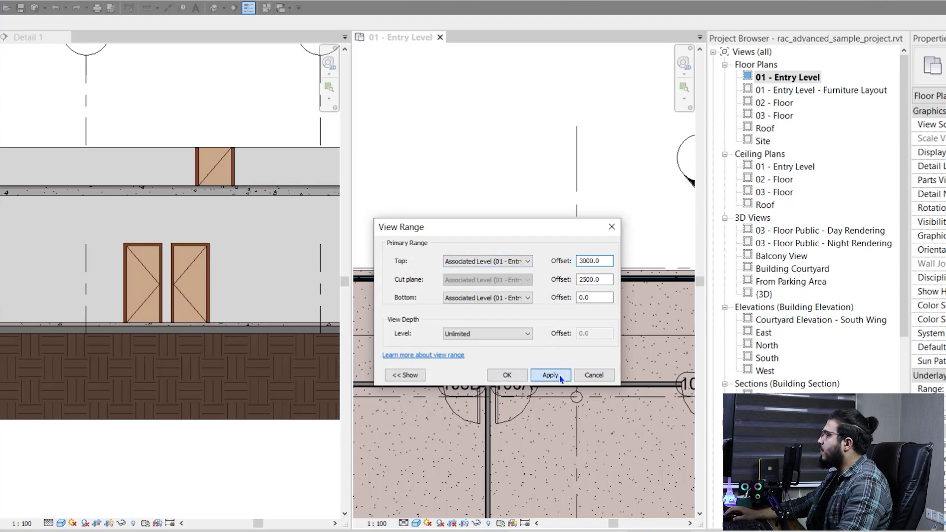
pyautogui.moveTo(518, 234); pyautogui.dragTo(541, 114)
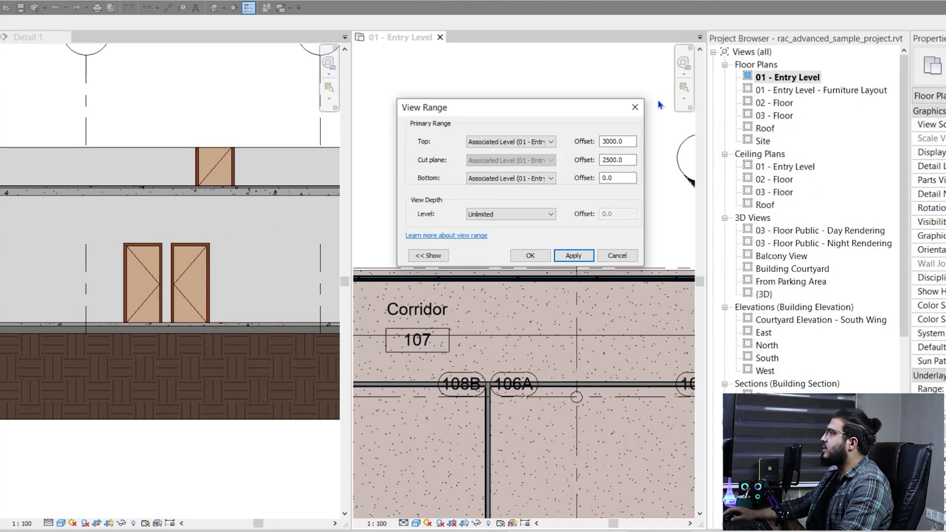
pyautogui.click(641, 108)
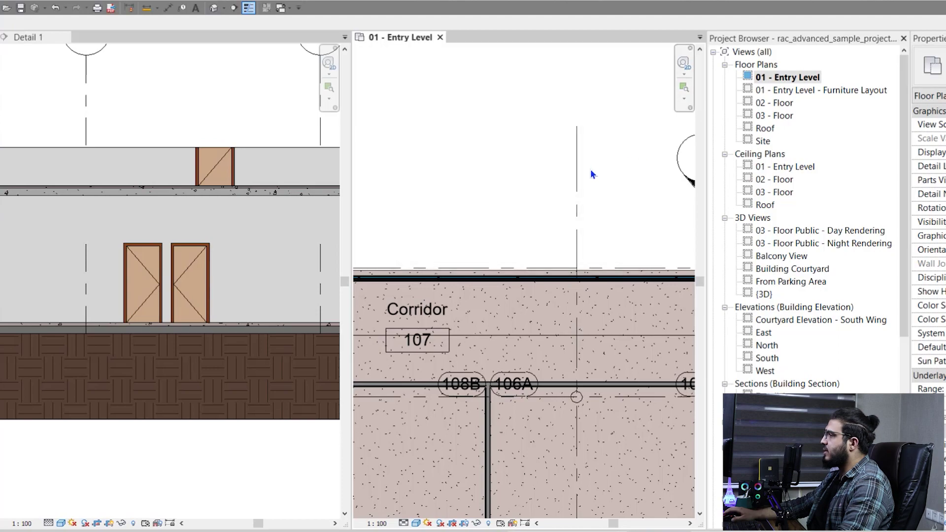
# Pan to Corridor 107 and select the right door in the Detail 1 section
pyautogui.scroll(-1, 591, 173)
pyautogui.scroll(-2, 612, 344)
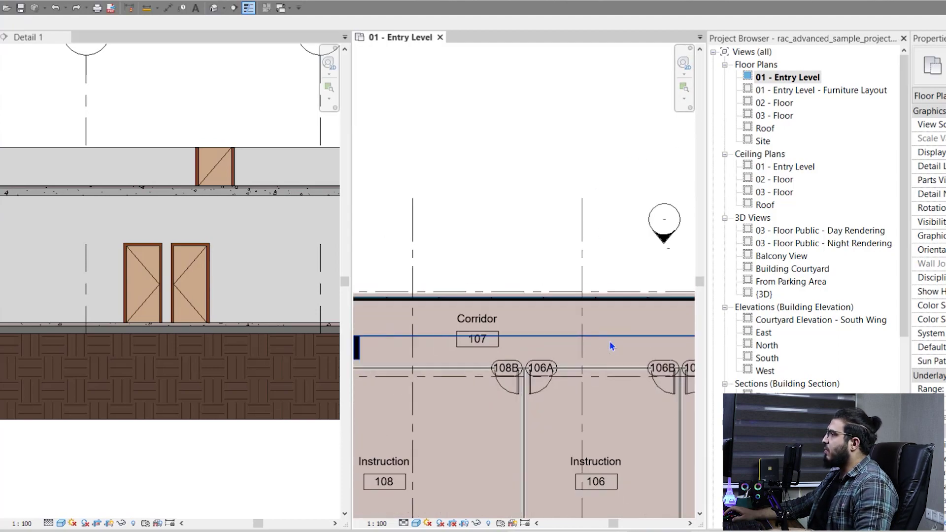
pyautogui.moveTo(612, 344); pyautogui.dragTo(599, 310, button='middle')
pyautogui.scroll(3, 562, 363)
pyautogui.moveTo(517, 323); pyautogui.dragTo(570, 379, button='middle')
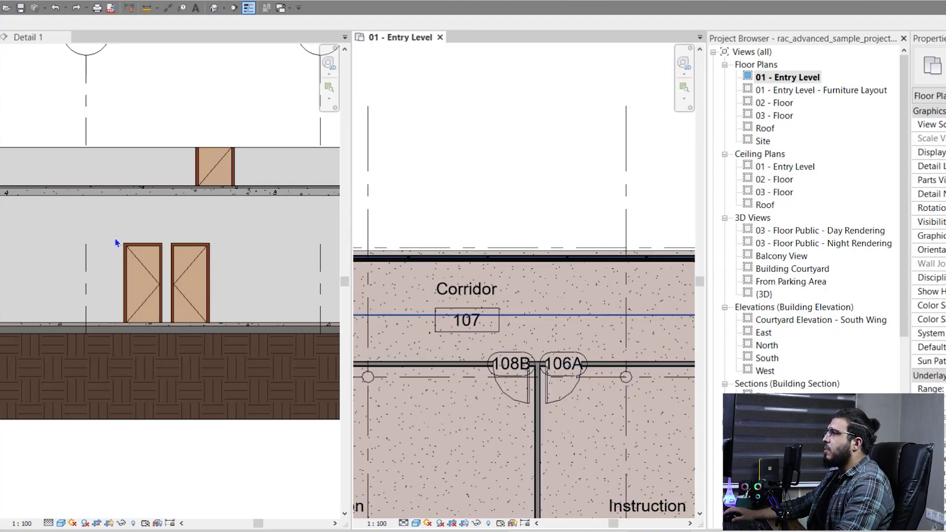
pyautogui.scroll(2, 226, 306)
pyautogui.click(230, 305)
pyautogui.scroll(1, 212, 320)
pyautogui.moveTo(188, 333); pyautogui.dragTo(152, 313, button='middle')
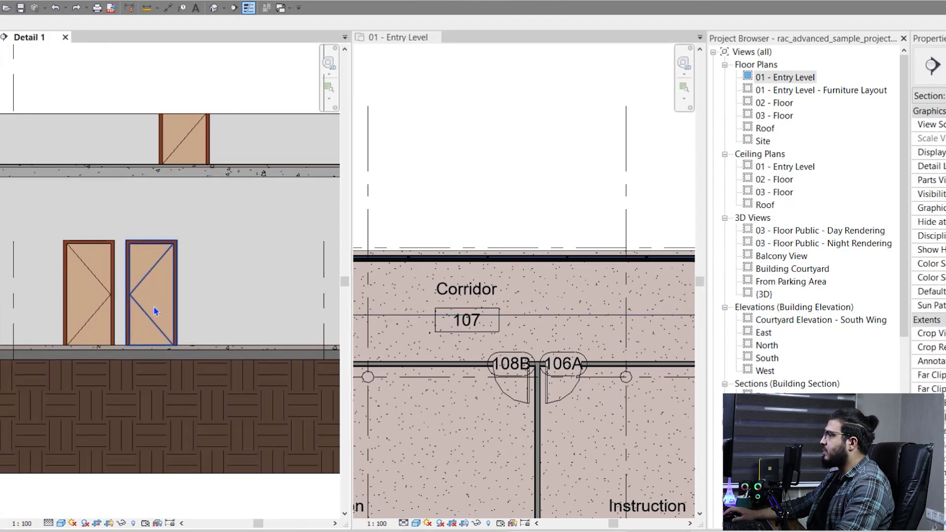
pyautogui.click(153, 313)
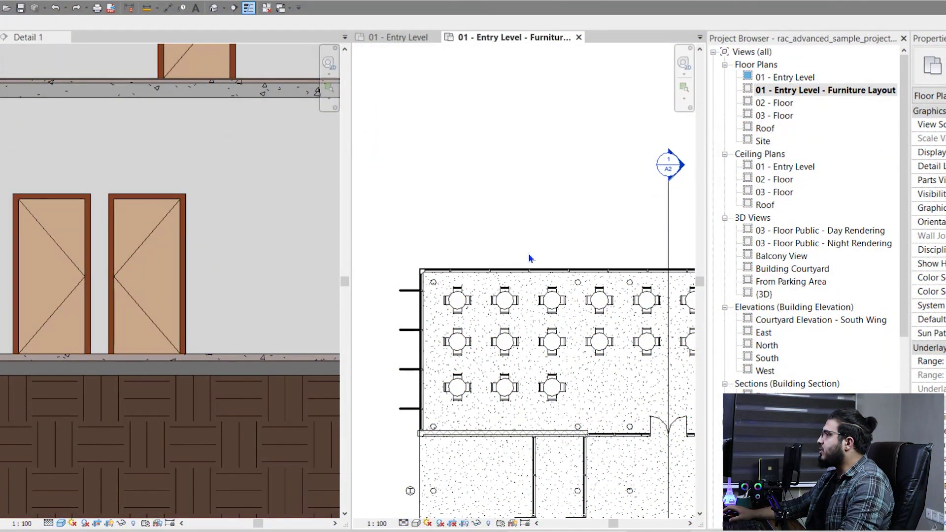
# Pan the furniture layout plan to the tables and bring up its View Range with VR
pyautogui.scroll(3, 566, 350)
pyautogui.scroll(-4, 573, 361)
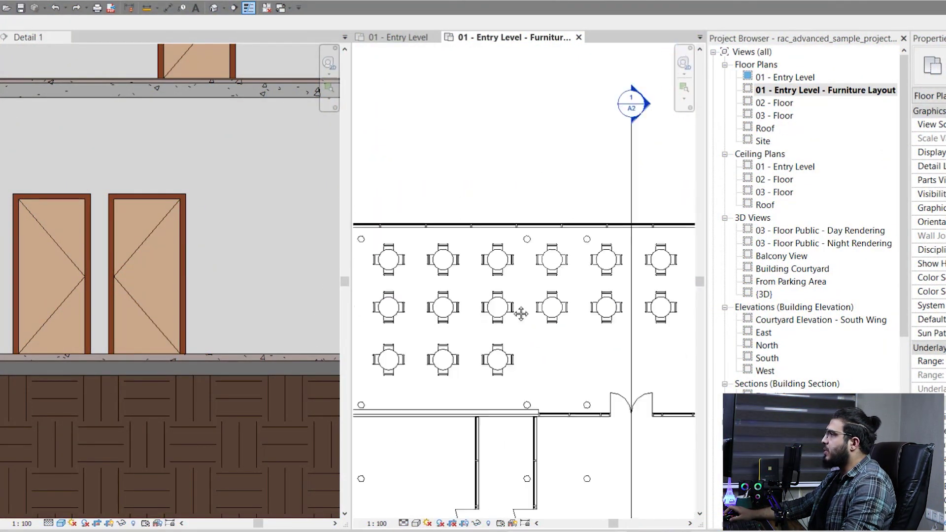
pyautogui.scroll(3, 574, 362)
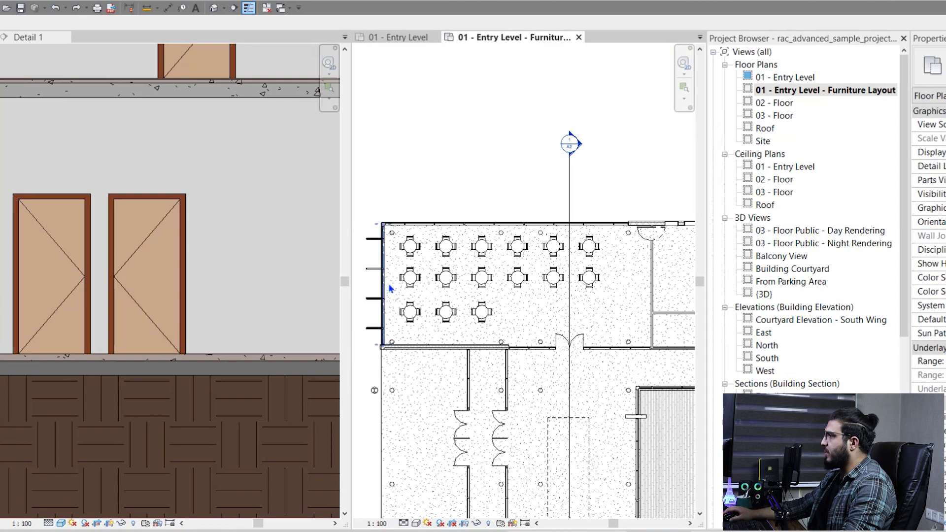
pyautogui.scroll(-4, 562, 363)
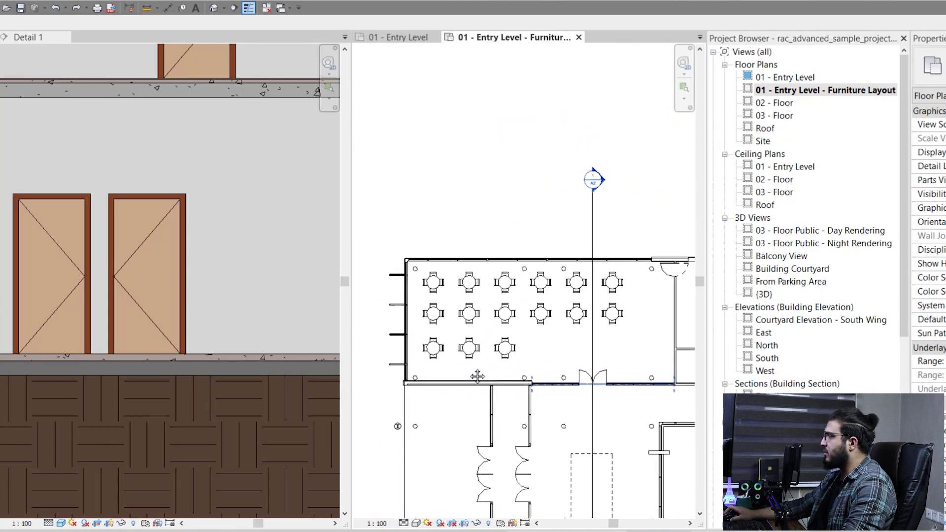
pyautogui.moveTo(525, 393); pyautogui.dragTo(418, 294, button='middle')
pyautogui.scroll(3, 556, 341)
pyautogui.scroll(1, 400, 245)
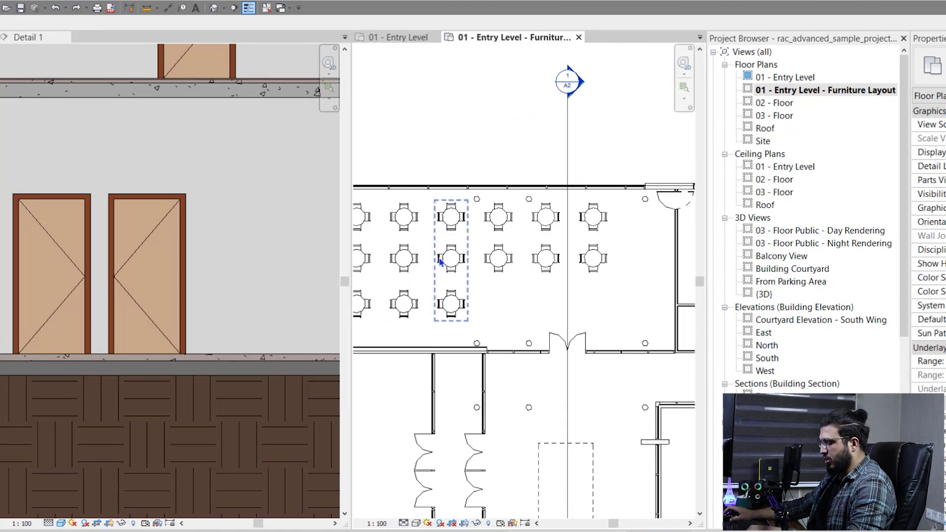
pyautogui.press('v')
pyautogui.press('r')
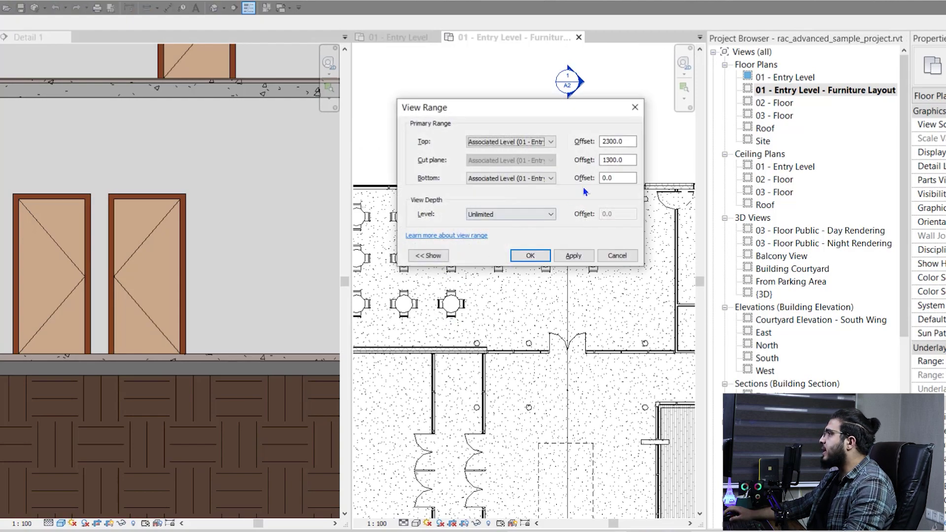
# Set the cut plane offset to 2500 and accept it past the top clip warning
pyautogui.write('2500')
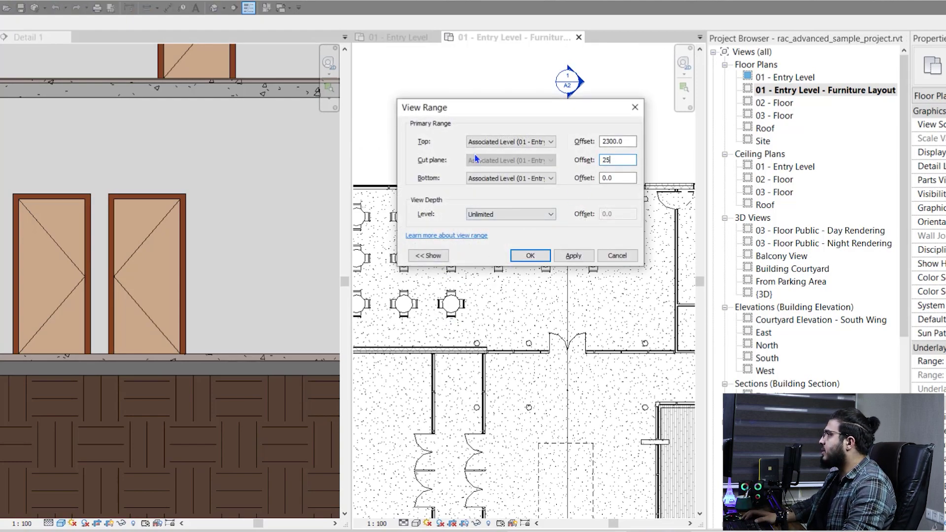
pyautogui.click(518, 256)
pyautogui.click(625, 236)
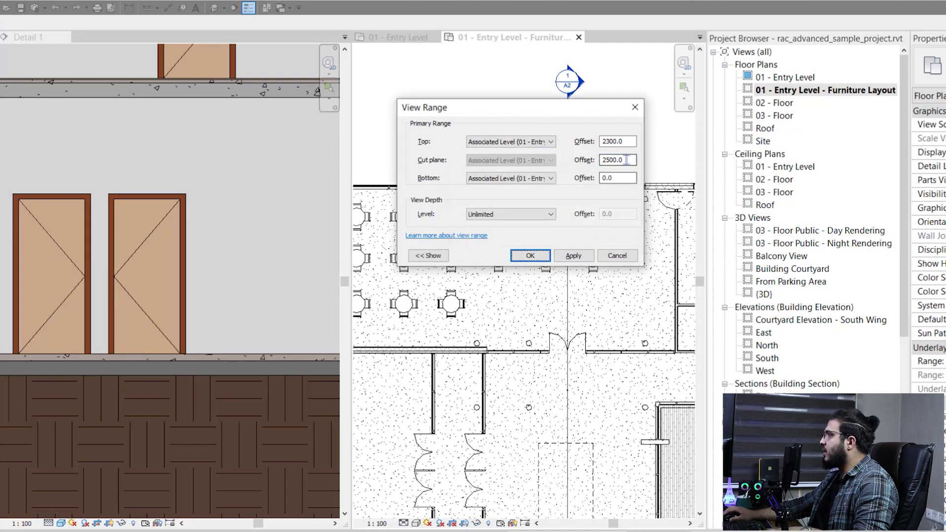
pyautogui.click(531, 256)
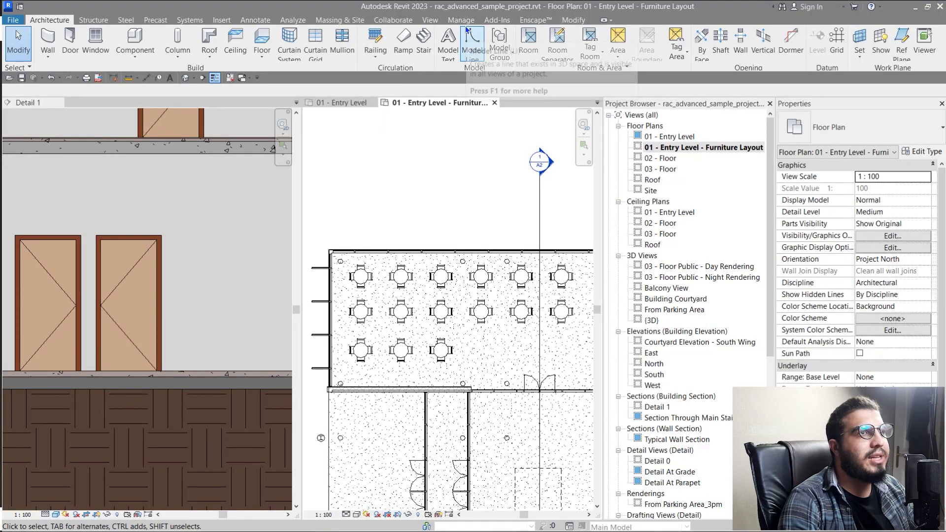
# Review the Model Objects categories in Manage > Object Styles
pyautogui.click(461, 21)
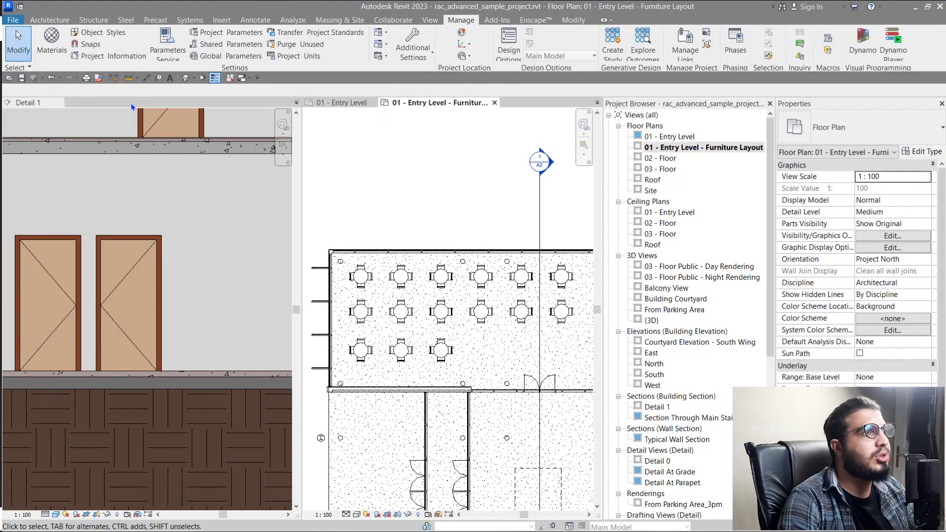
pyautogui.click(93, 32)
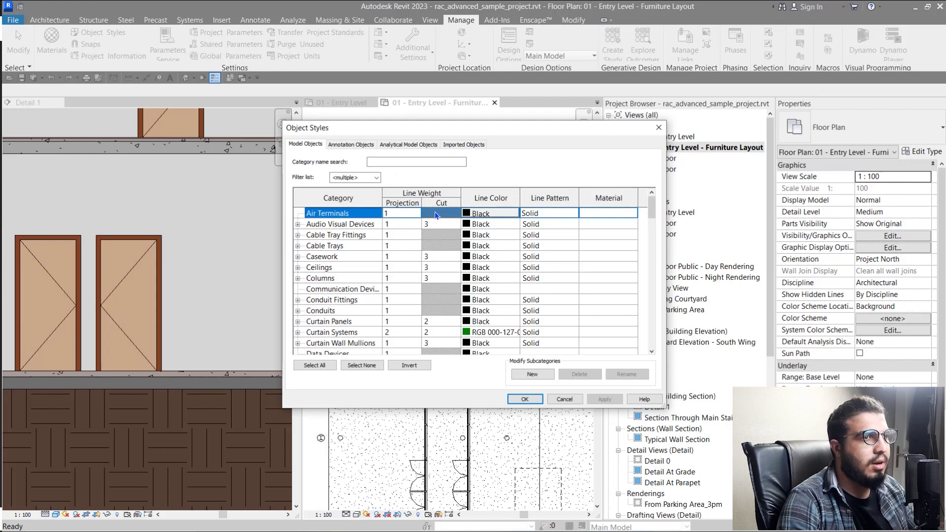
pyautogui.scroll(-7, 439, 310)
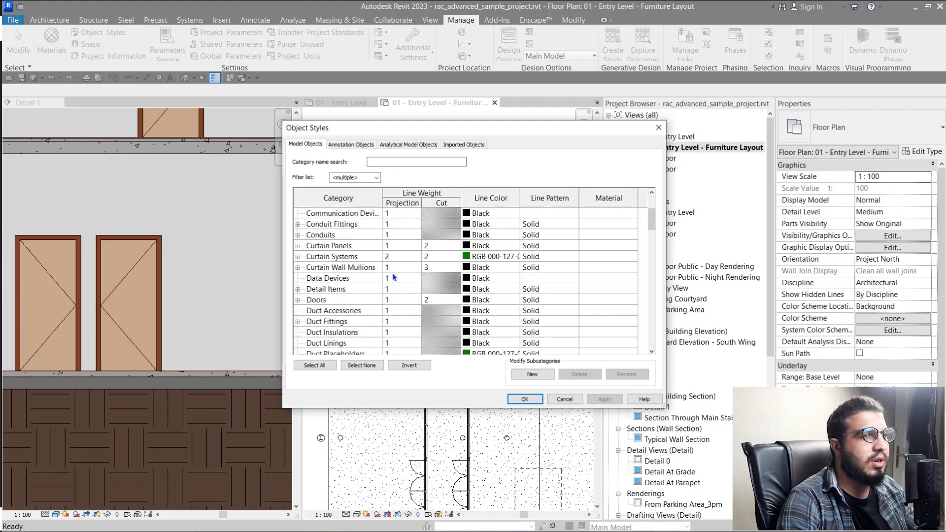
pyautogui.scroll(-10, 392, 265)
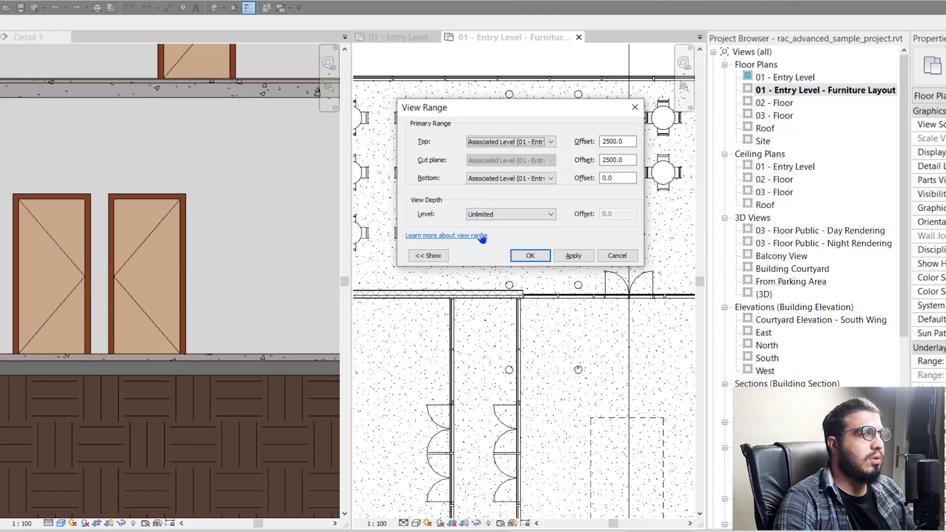
# Show the sample view range diagram, then close the View Range dialog
pyautogui.click(426, 257)
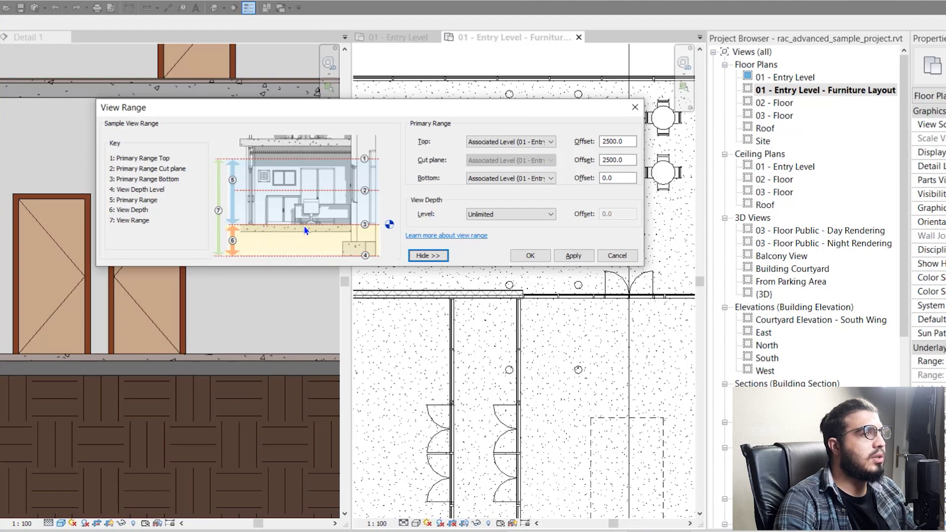
pyautogui.click(634, 110)
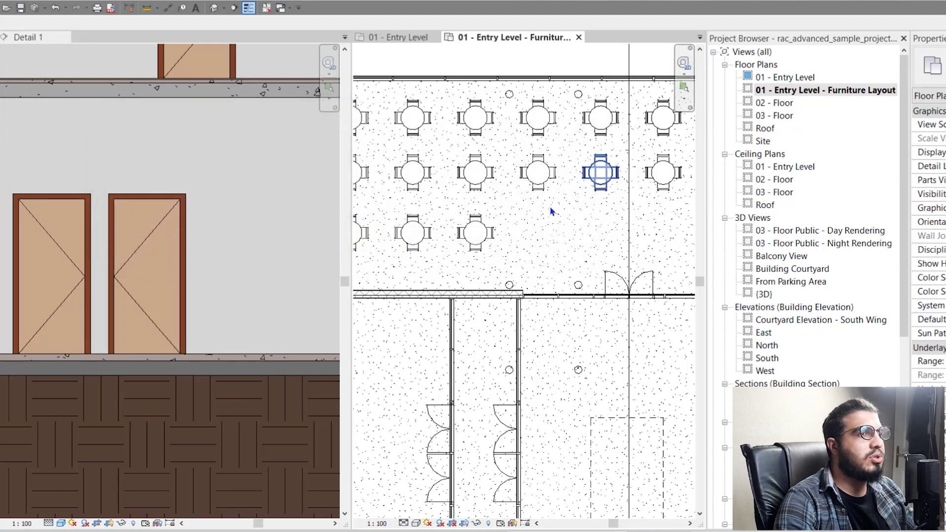
pyautogui.scroll(-3, 537, 225)
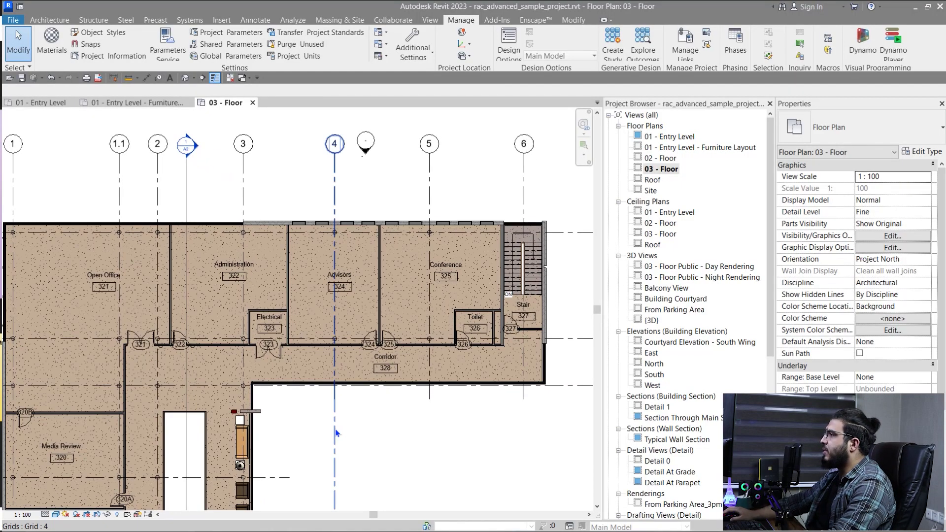
# Open the 03 - Floor plan, deselect grid 4 and zoom out to the whole plan
pyautogui.click(340, 432)
pyautogui.press('Escape')
pyautogui.scroll(-5, 340, 432)
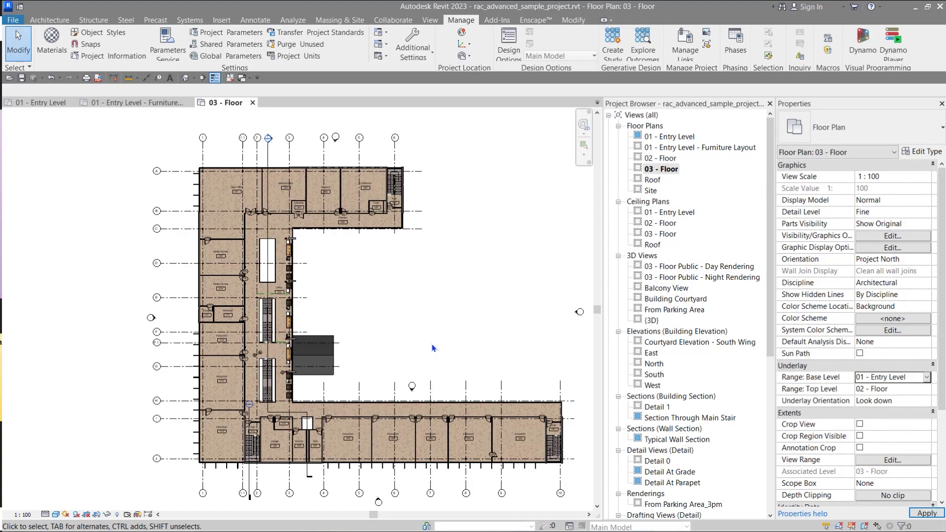
# Zoom the 03 - Floor plan to inspect the courtyard block beside the stairs
pyautogui.scroll(8, 387, 379)
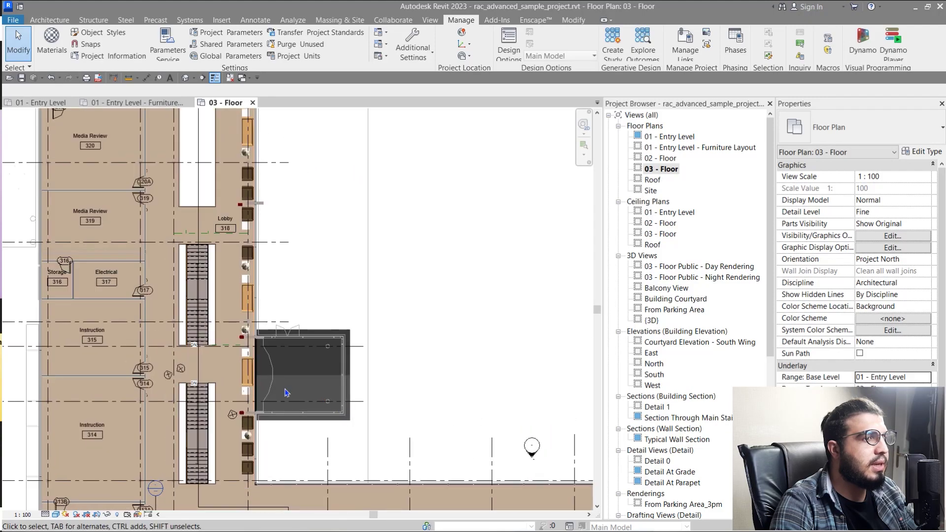
pyautogui.scroll(-2, 302, 302)
pyautogui.scroll(6, 359, 249)
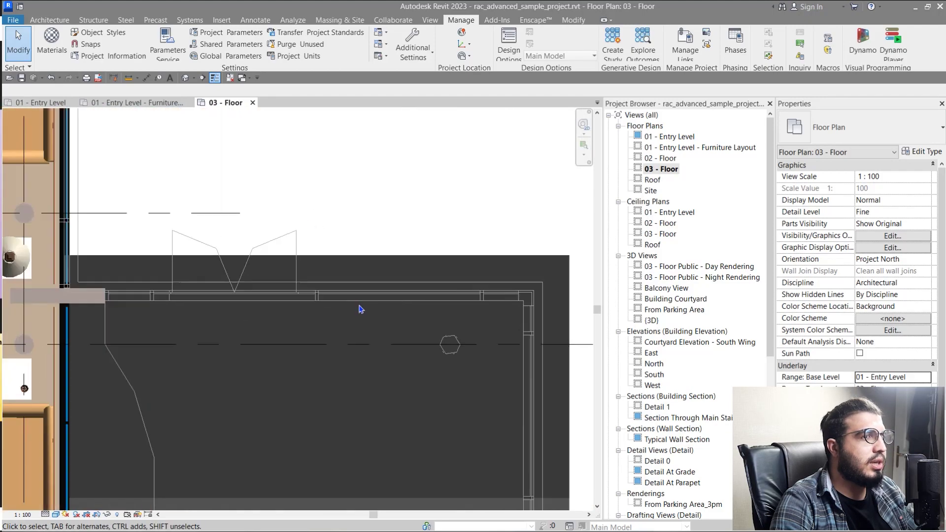
pyautogui.scroll(-5, 281, 296)
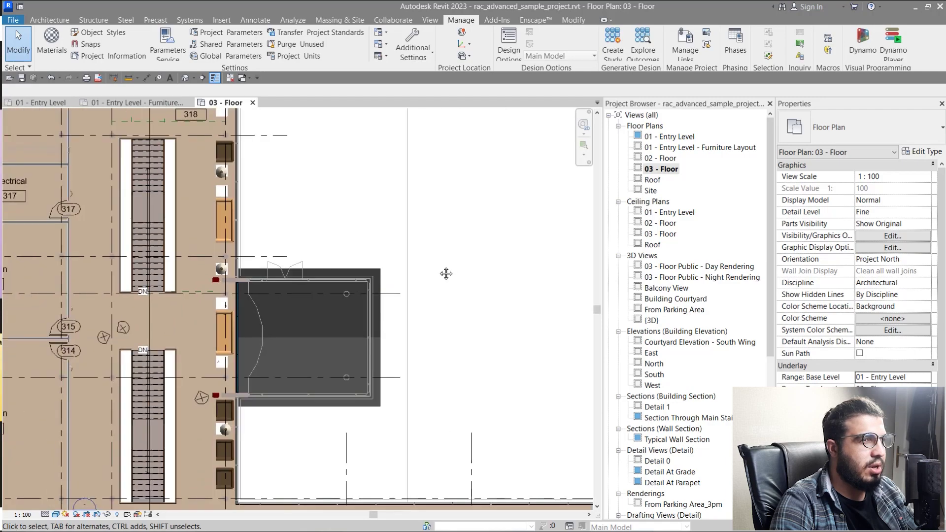
pyautogui.scroll(-3, 347, 239)
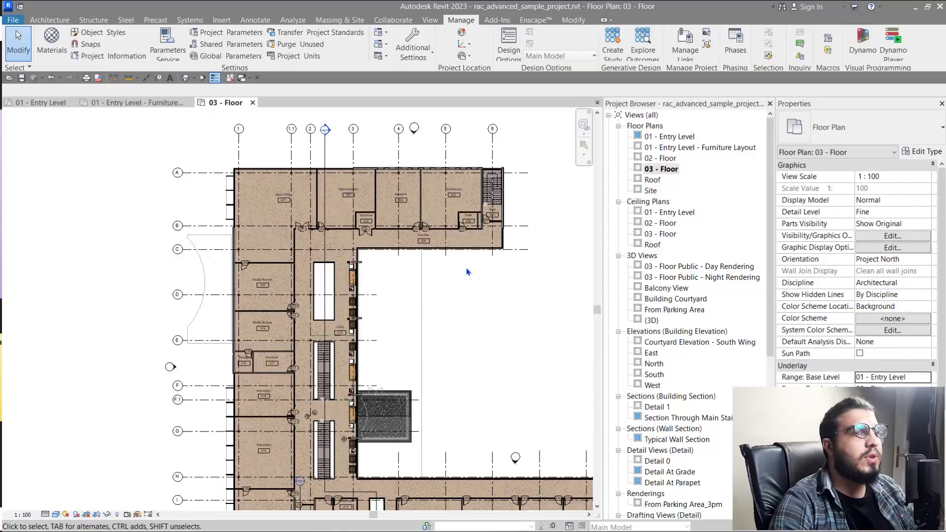
pyautogui.scroll(5, 306, 213)
pyautogui.scroll(-1, 306, 213)
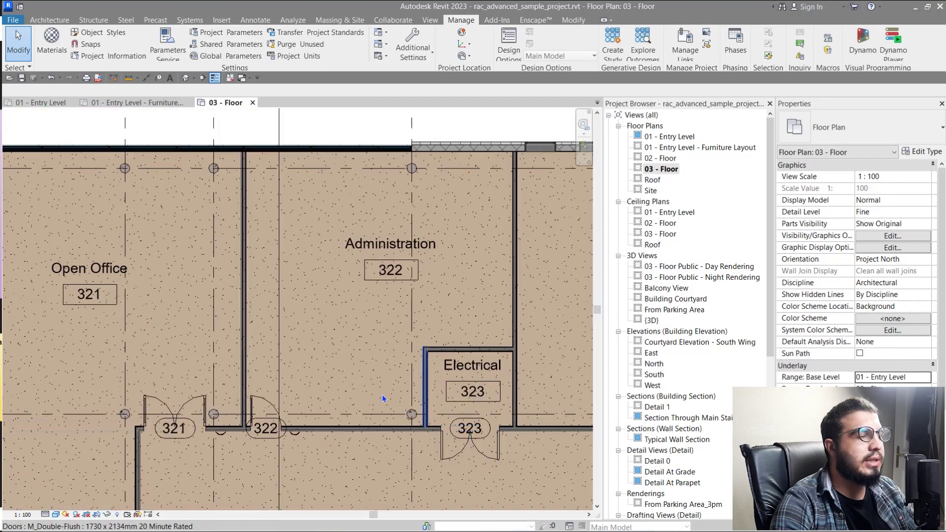
pyautogui.scroll(3, 380, 375)
pyautogui.scroll(-2, 345, 344)
pyautogui.moveTo(354, 373); pyautogui.dragTo(173, 294, button='middle')
pyautogui.scroll(5, 155, 313)
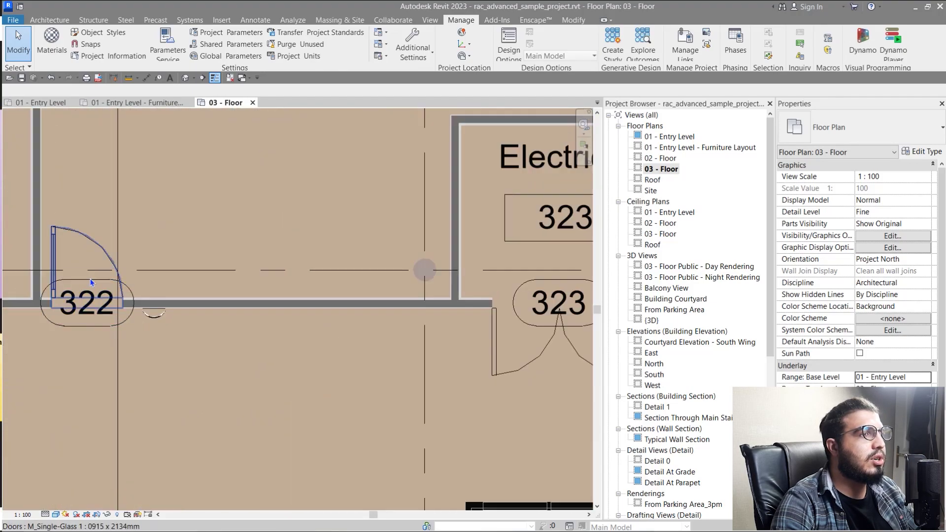
pyautogui.scroll(-5, 382, 377)
pyautogui.moveTo(431, 446); pyautogui.dragTo(162, 103, button='middle')
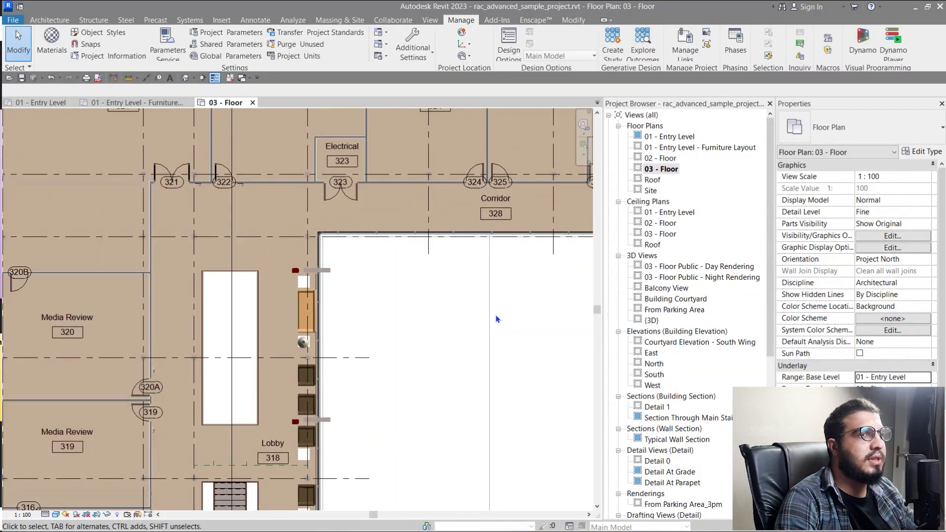
pyautogui.scroll(-3, 348, 386)
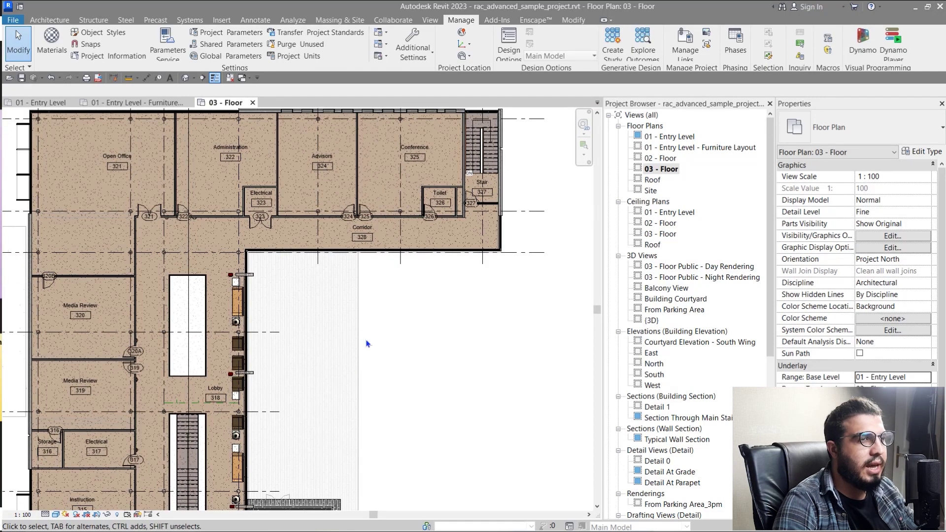
# Zoom the 03 - Floor plan view before editing its view range
pyautogui.scroll(-3, 366, 343)
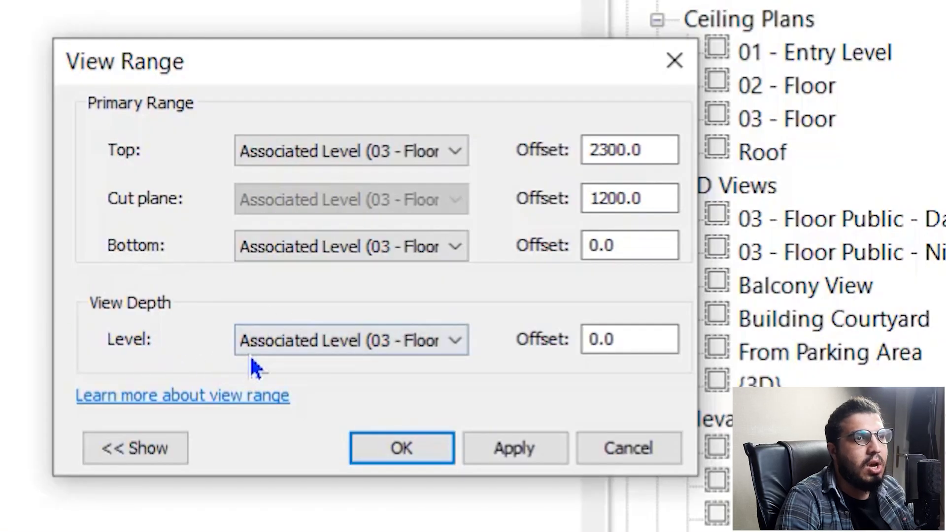
# Set the 03 - Floor plan's view depth to Unlimited and apply the view range
pyautogui.click(344, 340)
pyautogui.click(270, 427)
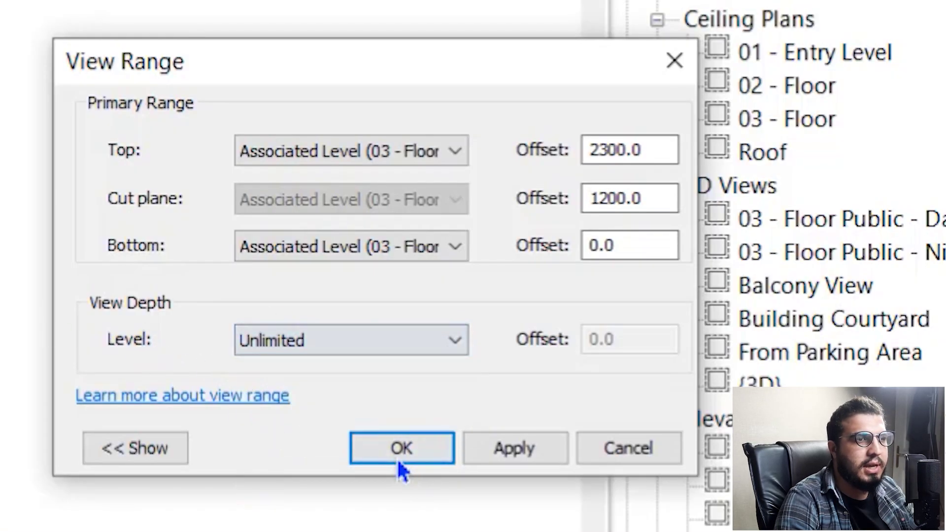
pyautogui.click(400, 458)
pyautogui.scroll(2, 429, 353)
pyautogui.scroll(-2, 429, 353)
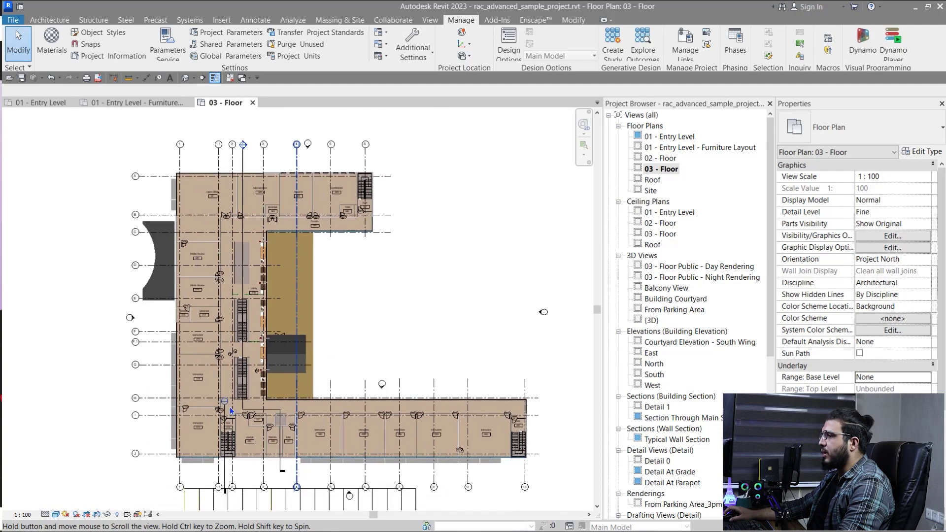
# Switch the plan to the Hidden Line visual style and bring up Additional Settings
pyautogui.click(57, 514)
pyautogui.click(79, 463)
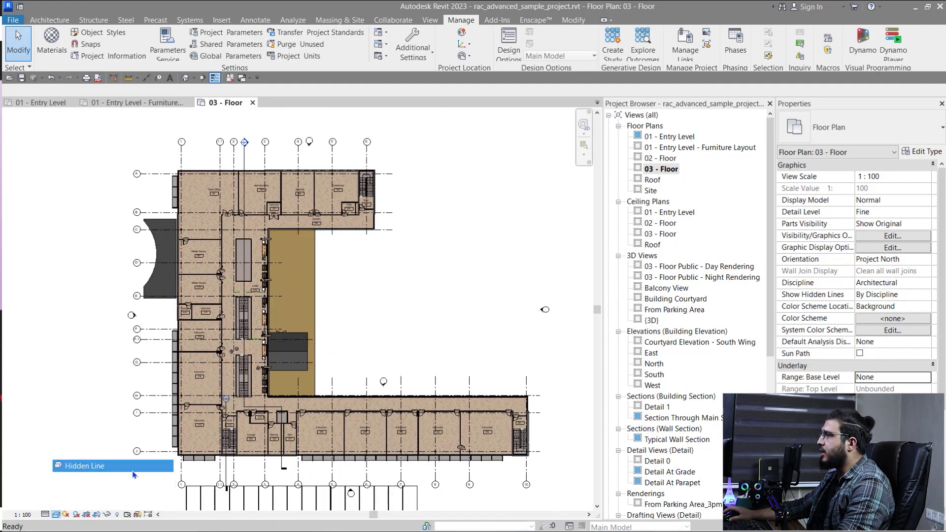
pyautogui.moveTo(428, 274); pyautogui.dragTo(402, 289, button='middle')
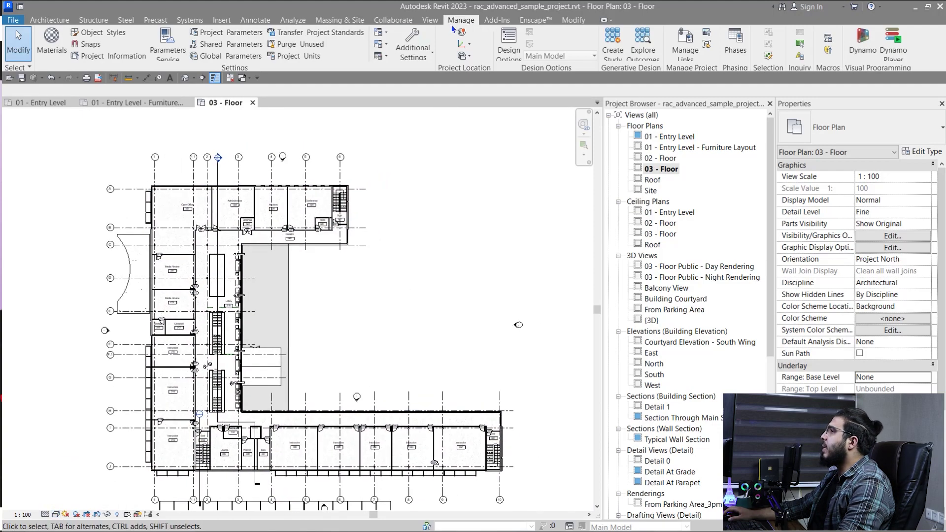
pyautogui.click(413, 62)
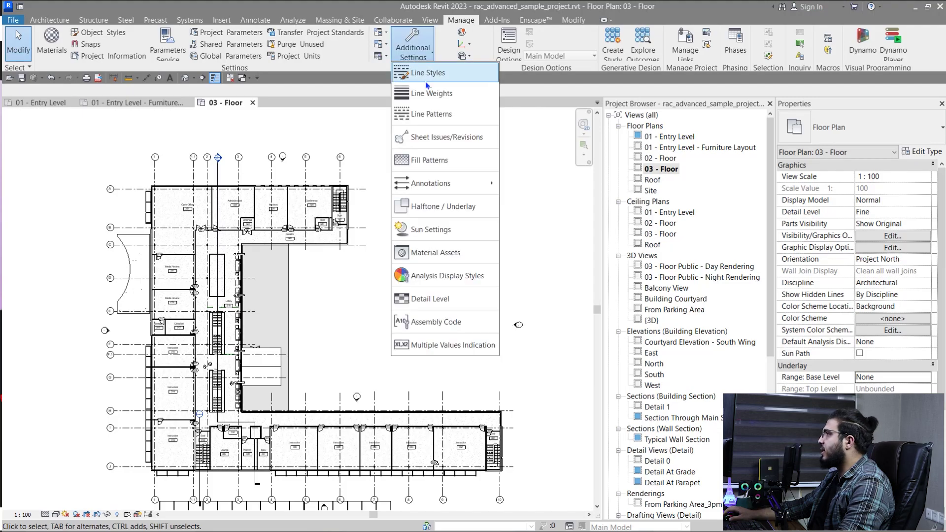
# Give the <Beyond> line style a Red colour and the Center line pattern
pyautogui.click(448, 77)
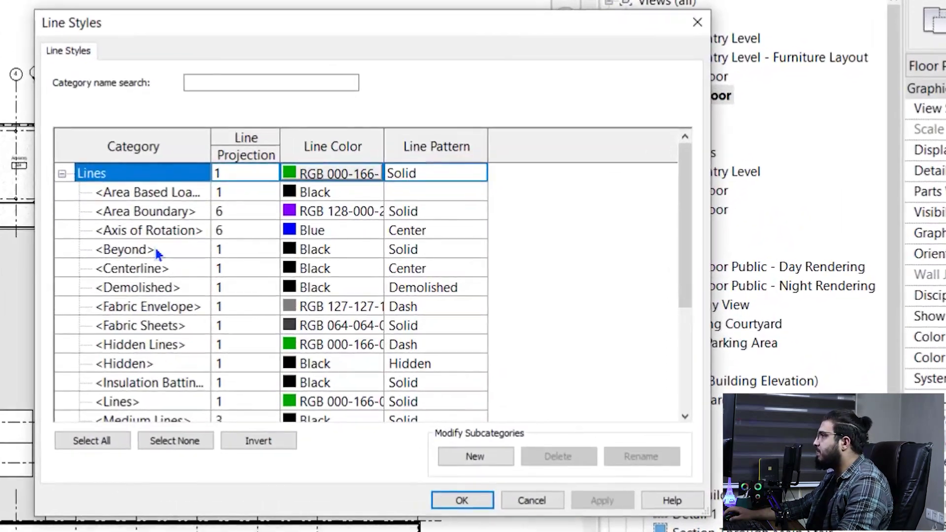
pyautogui.click(200, 251)
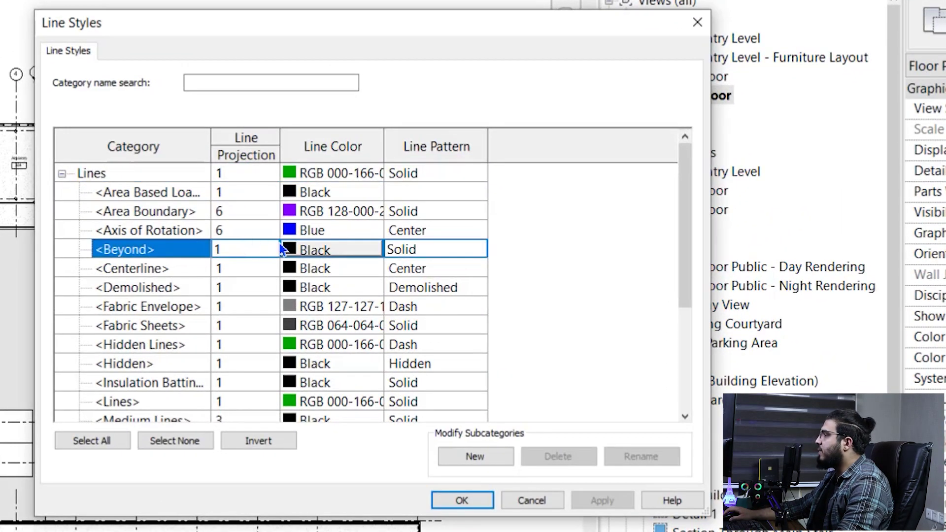
pyautogui.click(312, 251)
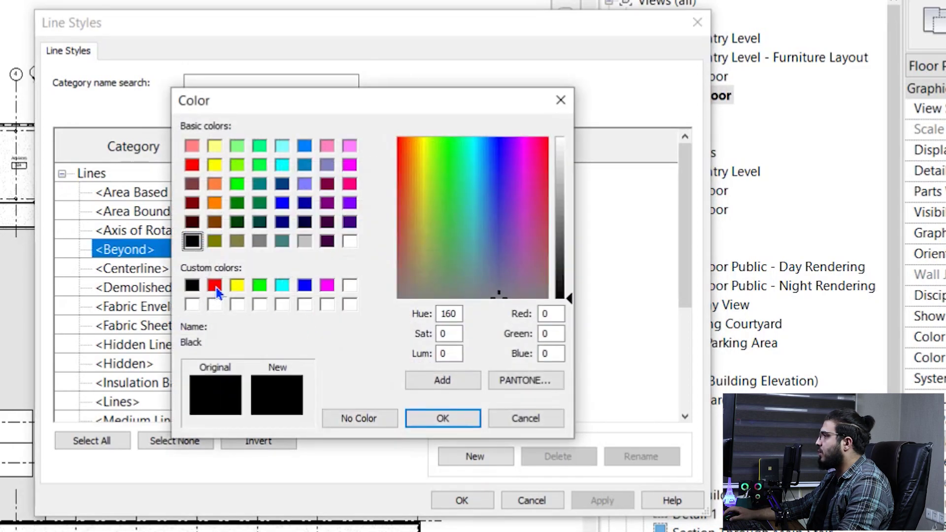
pyautogui.click(461, 424)
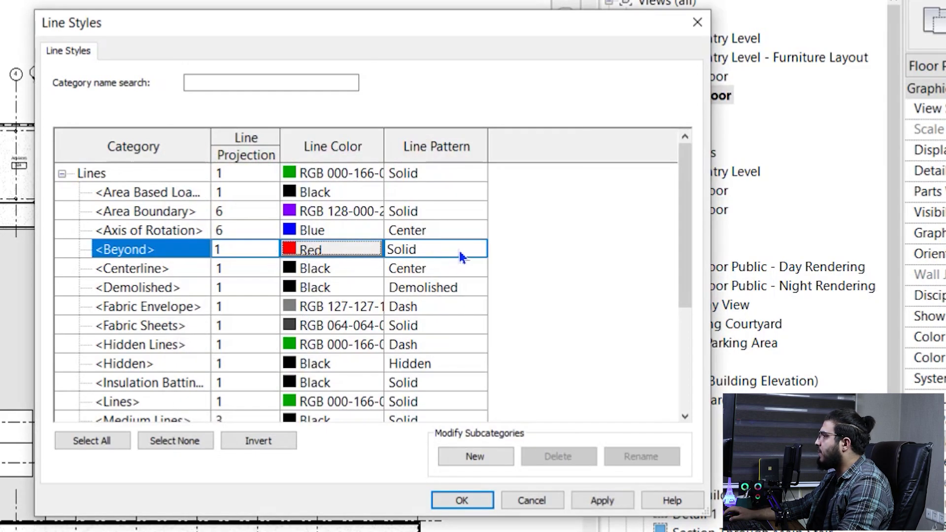
pyautogui.click(478, 249)
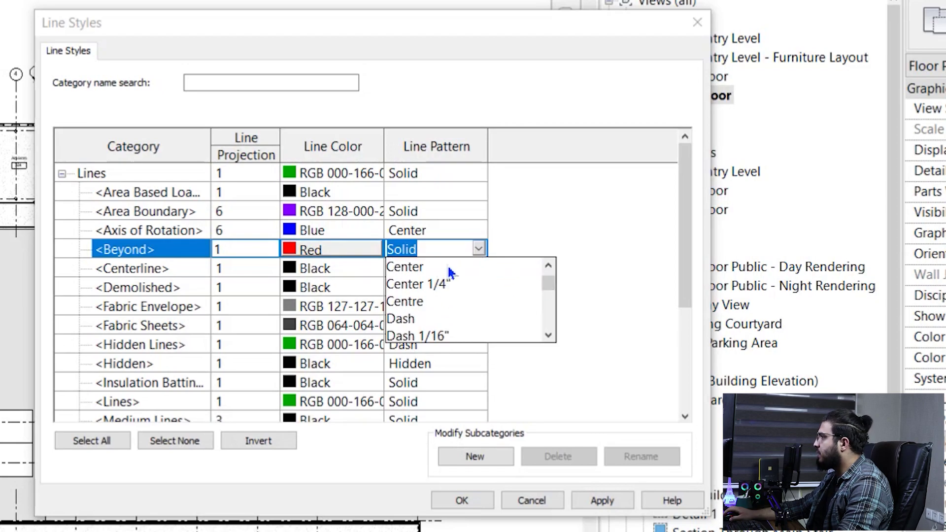
pyautogui.click(449, 268)
pyautogui.click(462, 500)
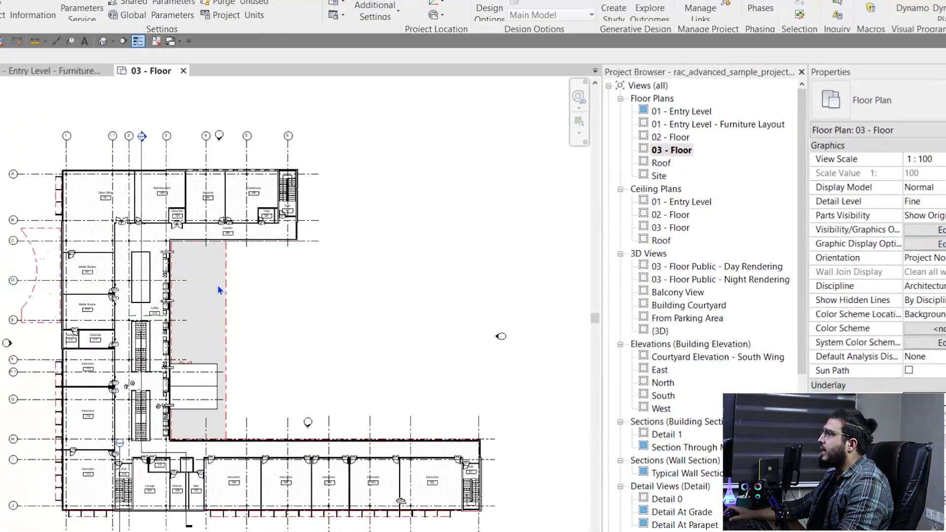
# Zoom and pan the 01 - Entry Level ceiling plan to reveal the south wing
pyautogui.scroll(3, 219, 290)
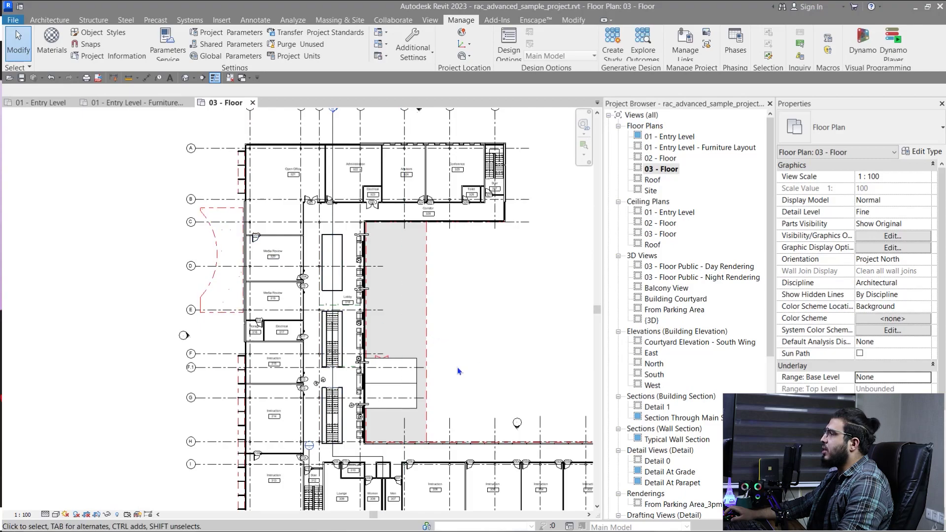
pyautogui.moveTo(457, 371); pyautogui.dragTo(399, 301, button='middle')
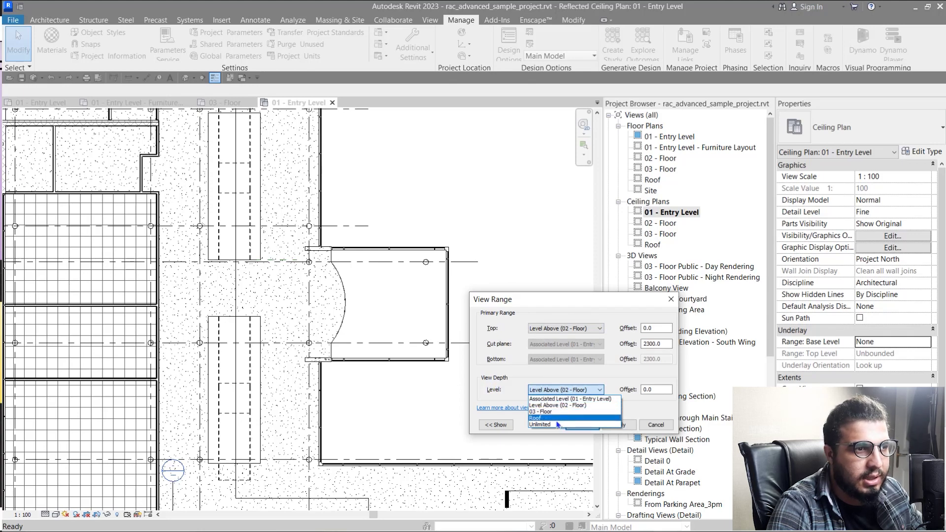
# Confirm the ceiling plan's new view range and zoom around to check the red dashed lines
pyautogui.click(582, 426)
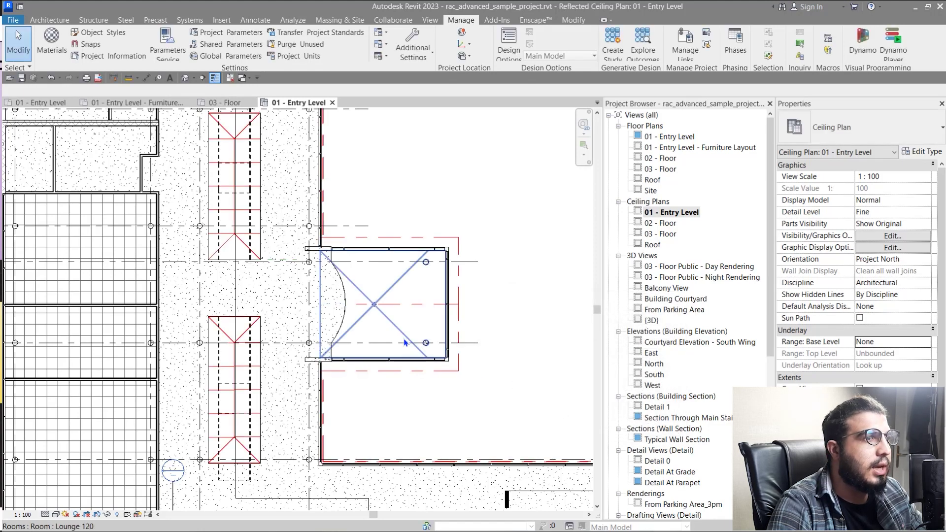
pyautogui.scroll(-3, 404, 343)
pyautogui.moveTo(353, 348); pyautogui.dragTo(368, 368, button='middle')
pyautogui.scroll(3, 352, 301)
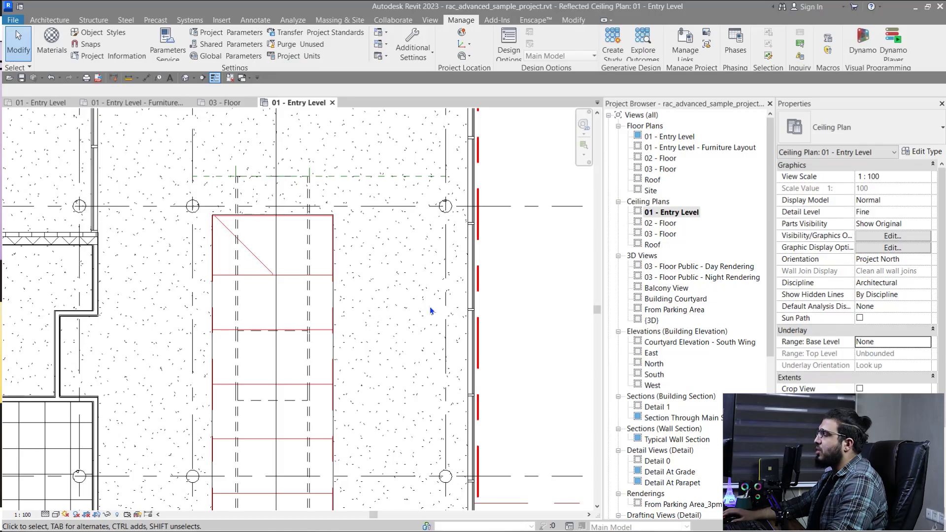
pyautogui.scroll(-6, 481, 315)
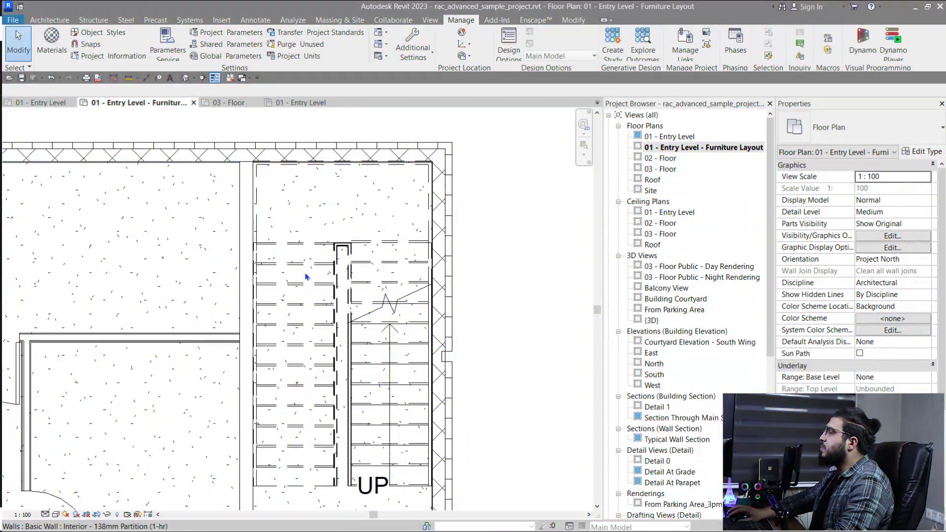
# Sketch a rectangular plan region around the stair and finish the sketch
pyautogui.click(430, 20)
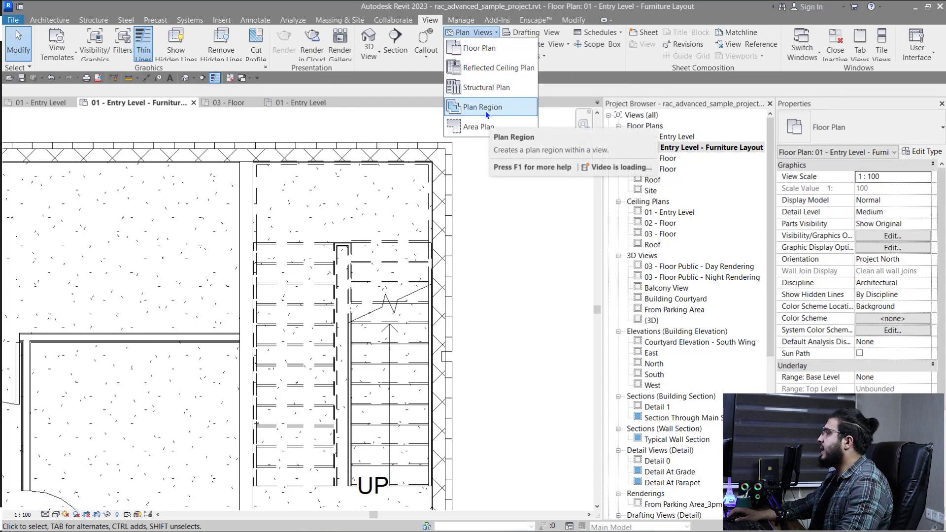
pyautogui.click(485, 114)
pyautogui.scroll(-3, 423, 298)
pyautogui.moveTo(423, 298); pyautogui.dragTo(407, 308, button='middle')
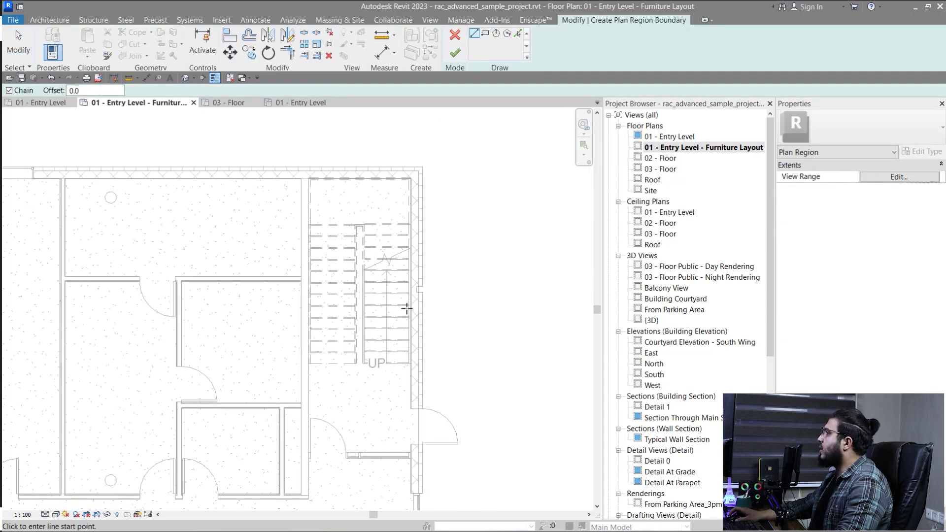
pyautogui.click(486, 33)
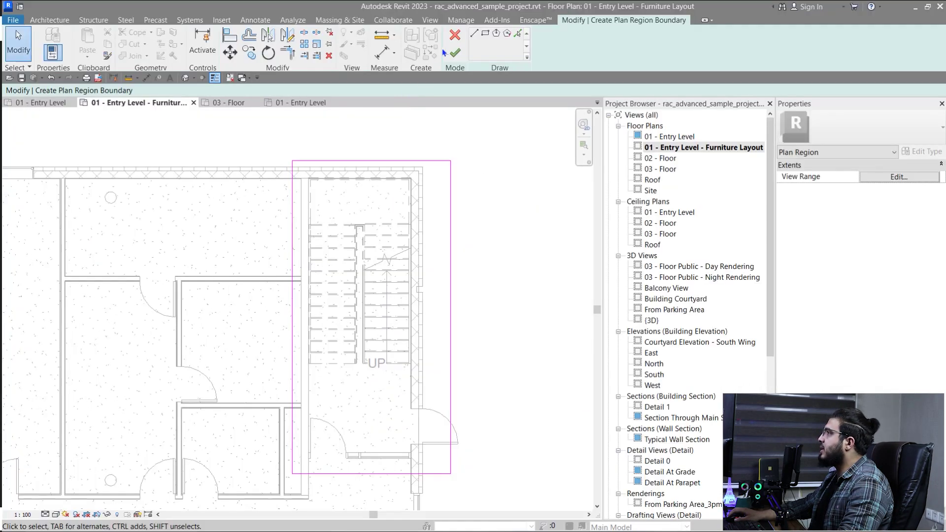
pyautogui.click(454, 55)
pyautogui.scroll(-1, 447, 349)
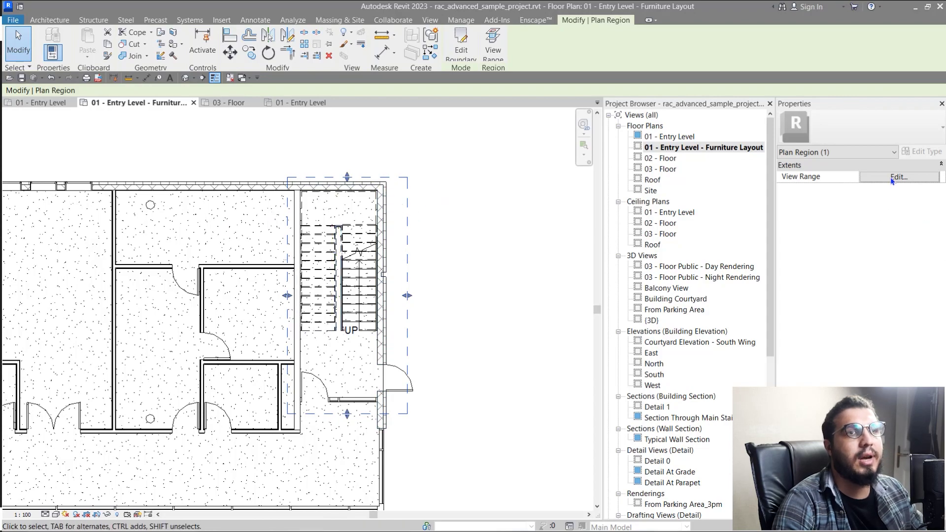
# Give the stair plan region a view range with a 3000 cut plane offset
pyautogui.click(892, 178)
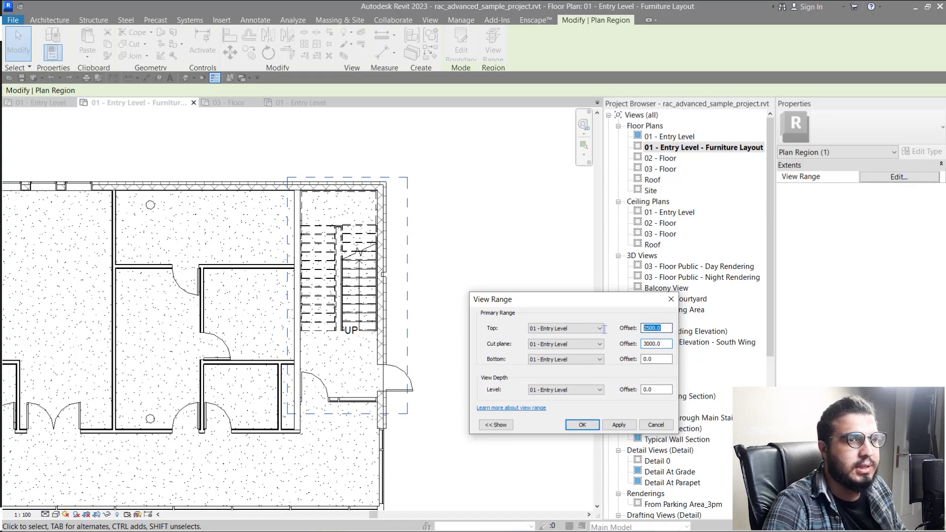
pyautogui.click(580, 426)
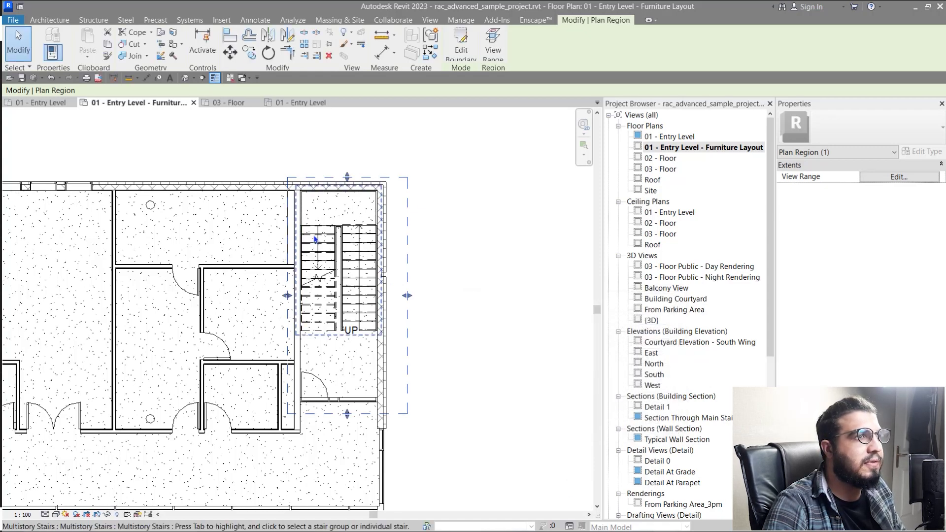
pyautogui.scroll(3, 316, 238)
pyautogui.scroll(5, 425, 235)
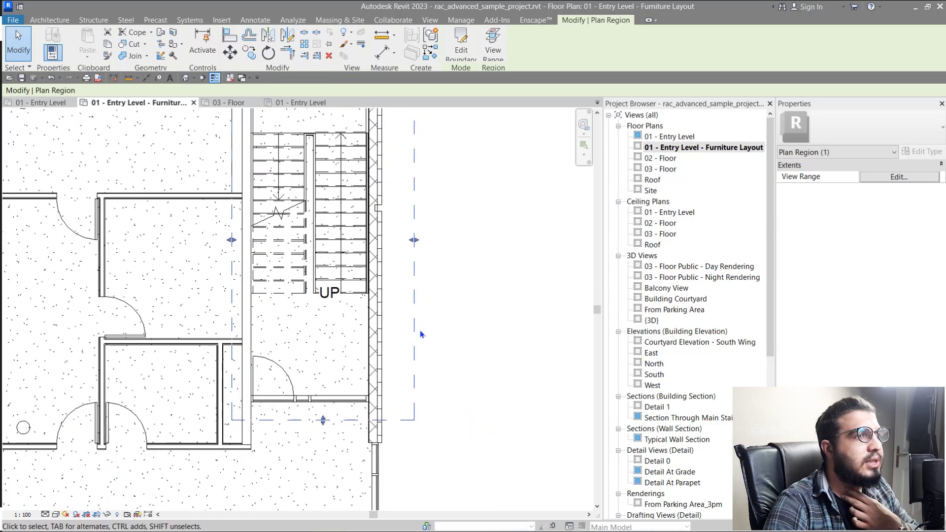
pyautogui.scroll(-6, 401, 226)
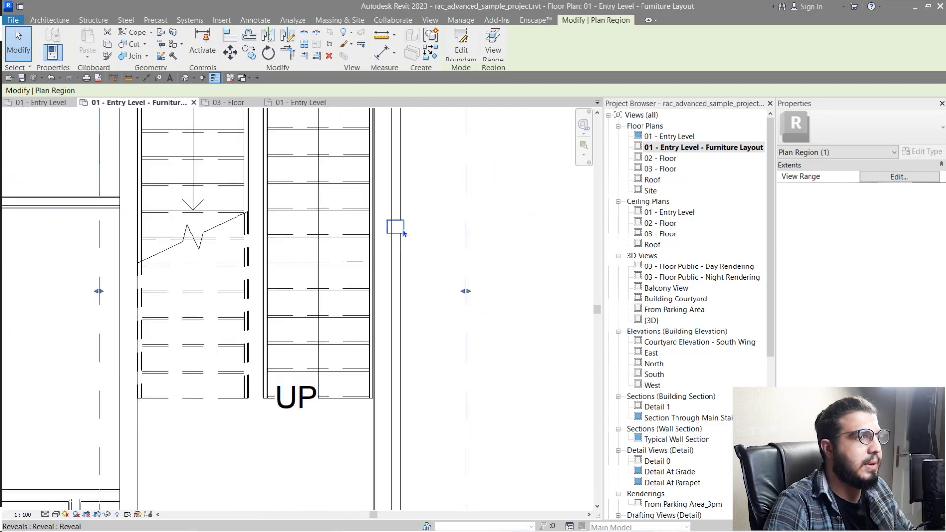